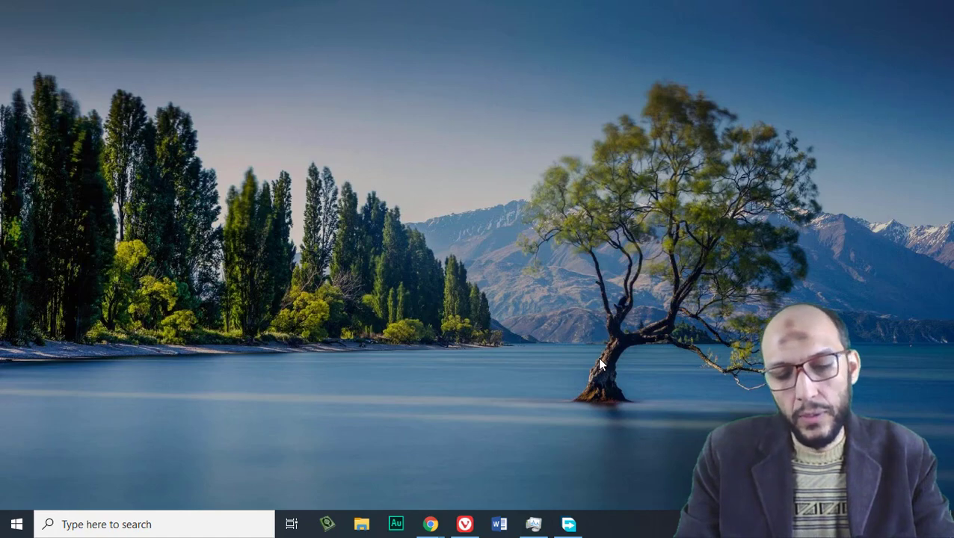
Launch pgAdmin 4 from Windows search by typing 'pg'
key(super)
text(pg)
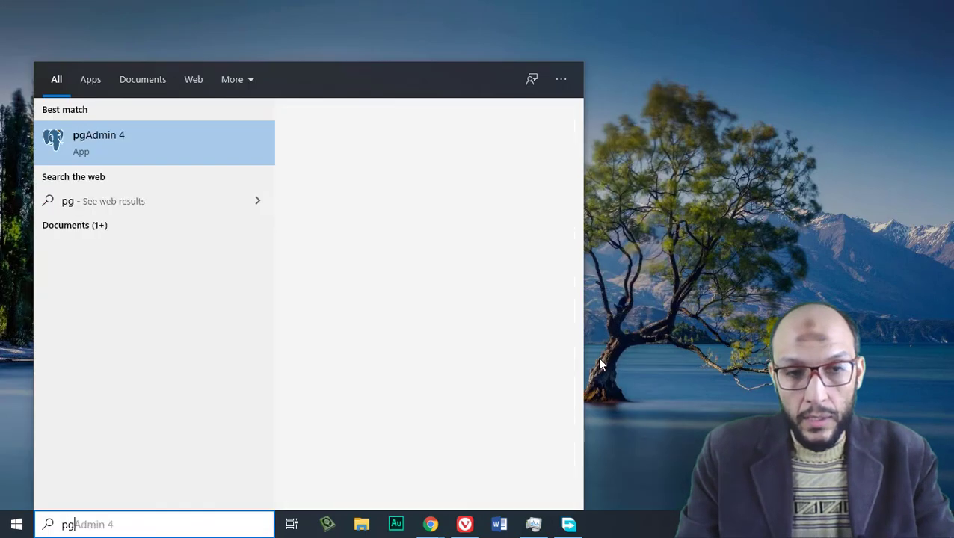
key(Return)
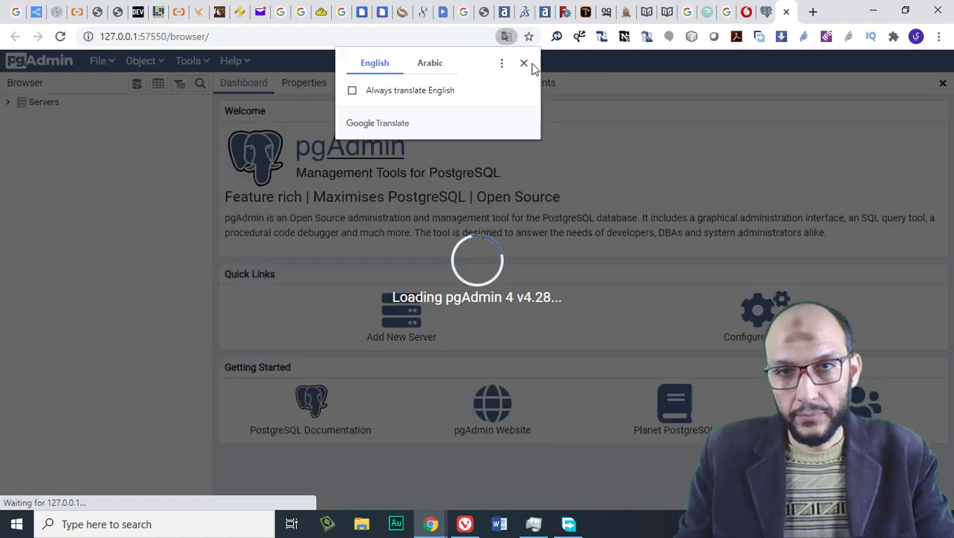
Dismiss the Translate popup and expand PostgreSQL 13's Login/Group Roles to show its 10 roles
click(524, 64)
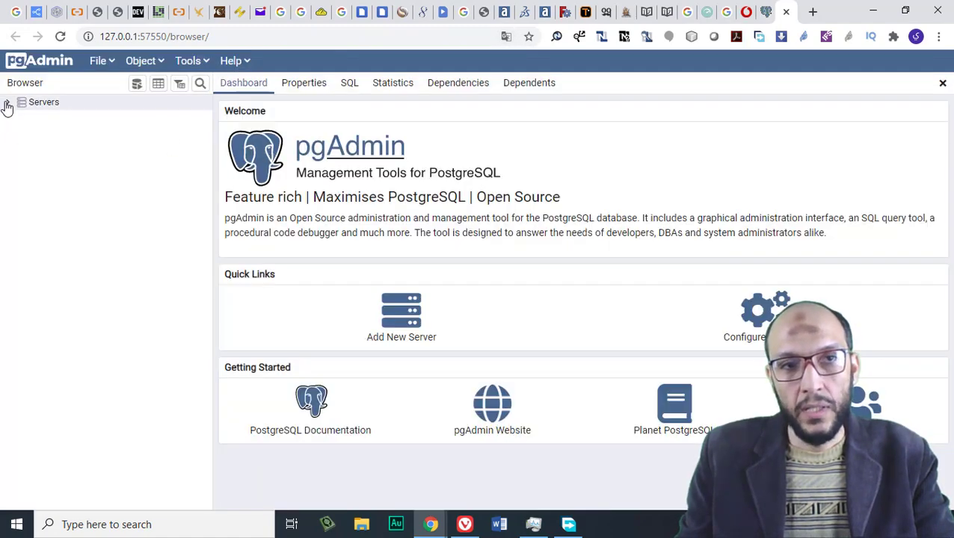
click(8, 103)
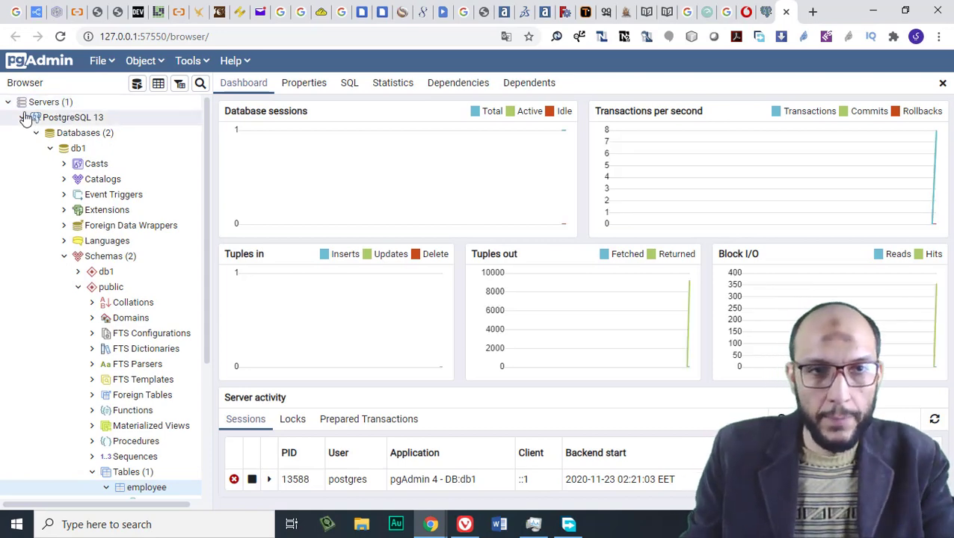
click(36, 134)
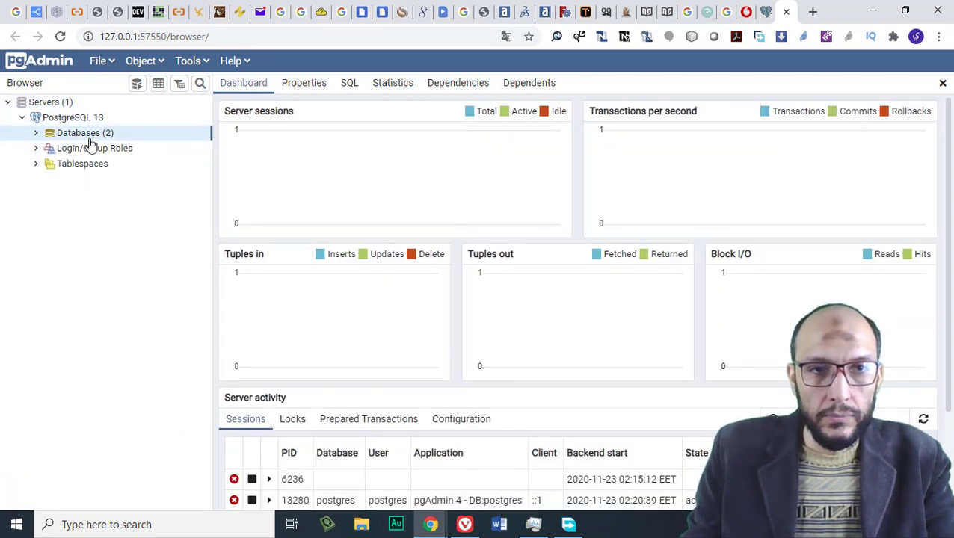
click(75, 149)
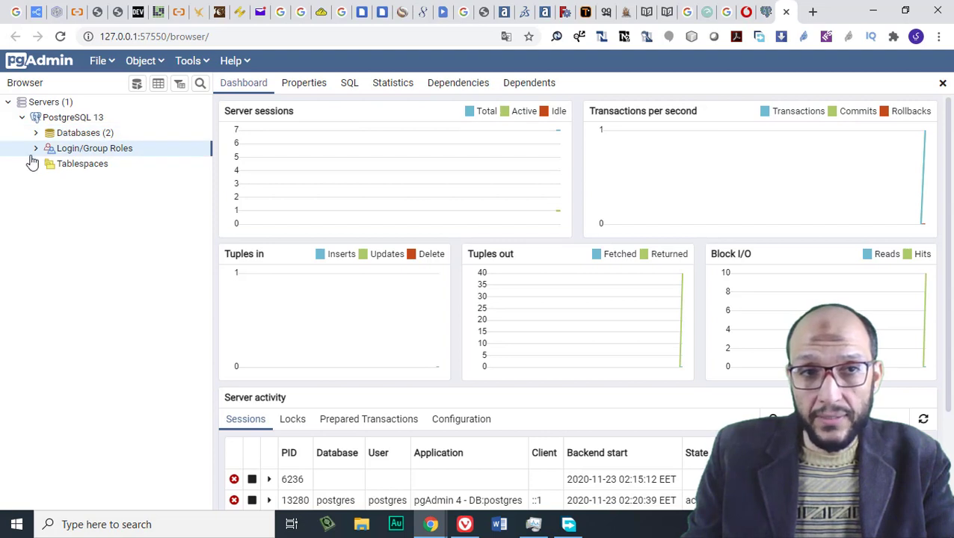
click(36, 148)
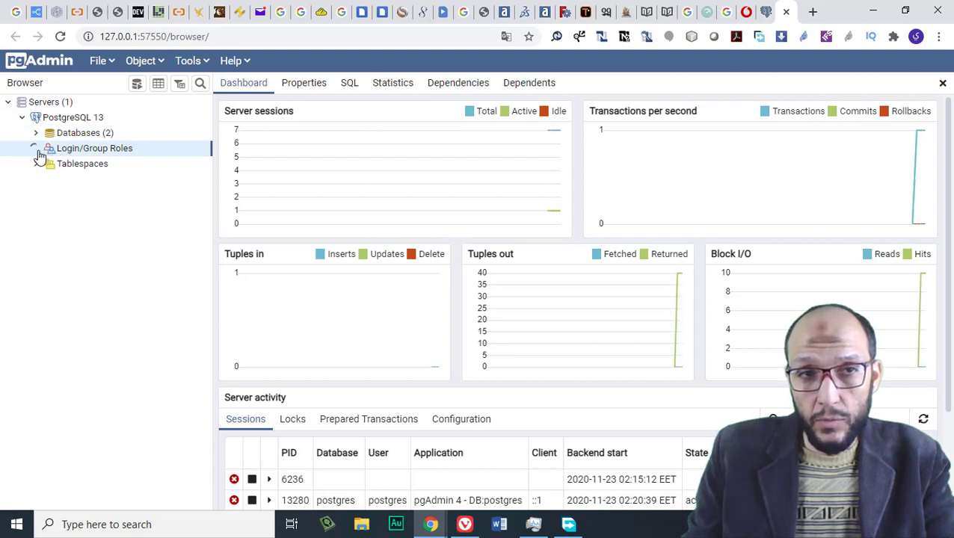
Start a new Login/Group Role named 'pyuser' and enter its password on the Definition tab
right_click(93, 152)
mouse_move(213, 162)
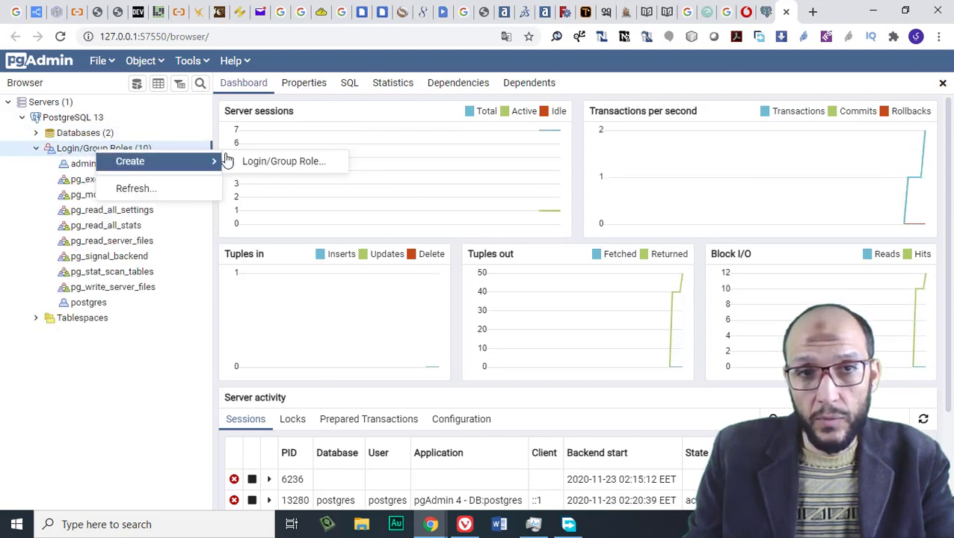
click(282, 168)
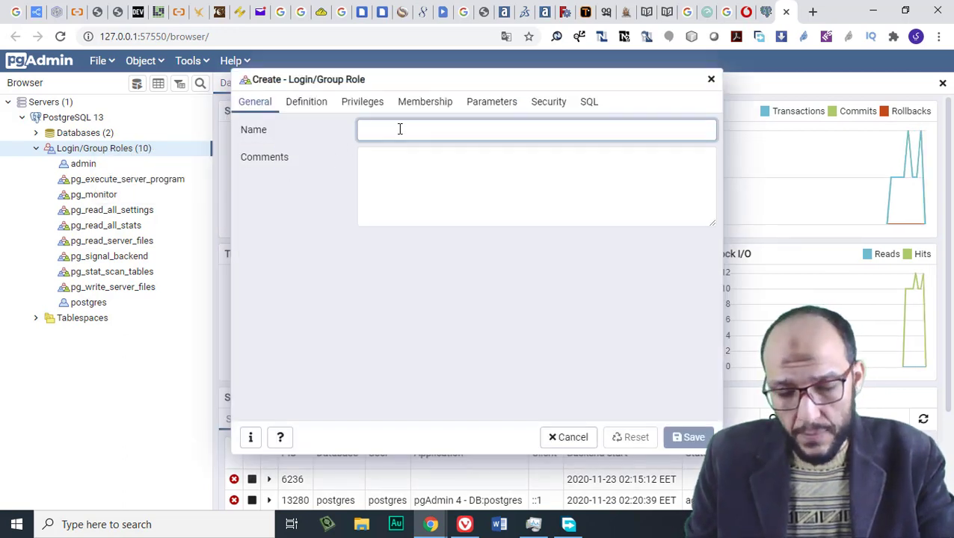
text(py)
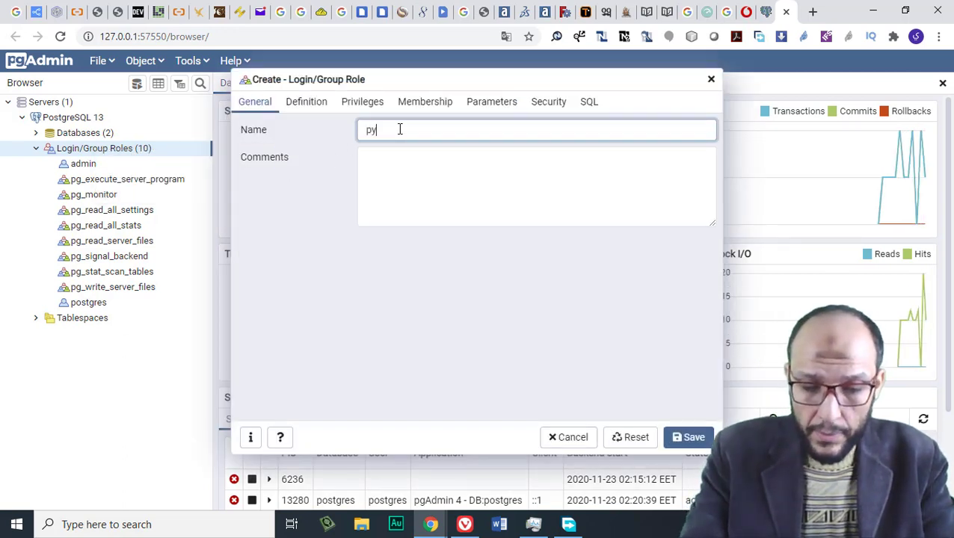
text(user)
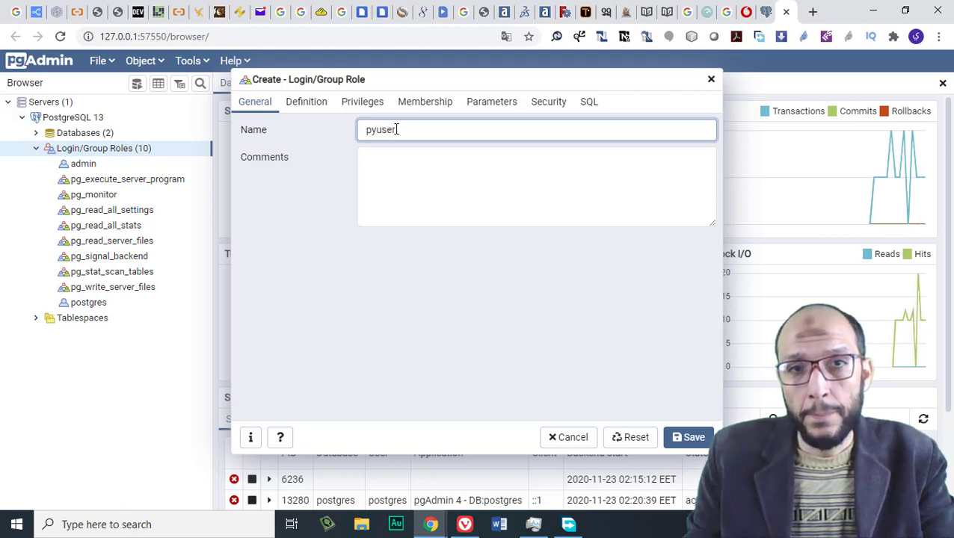
click(296, 109)
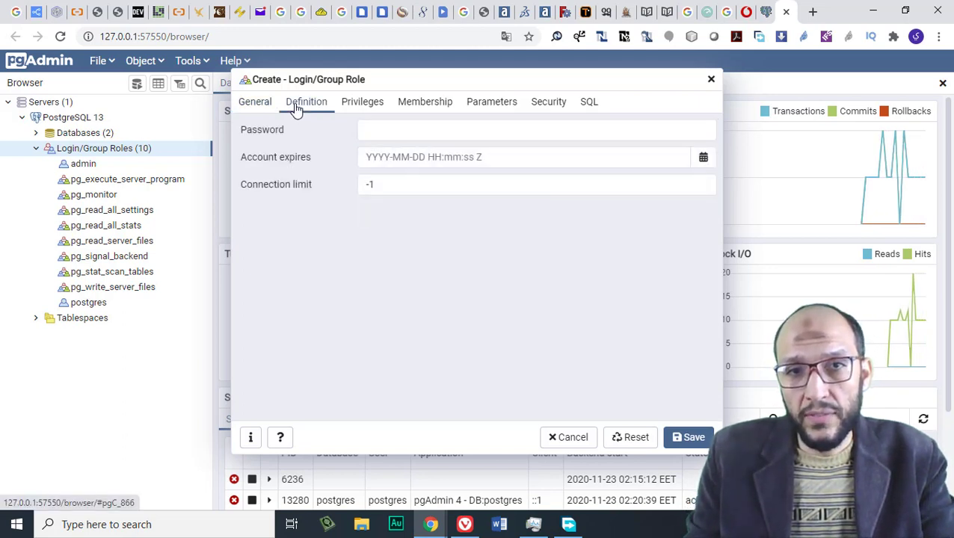
click(421, 130)
text(1)
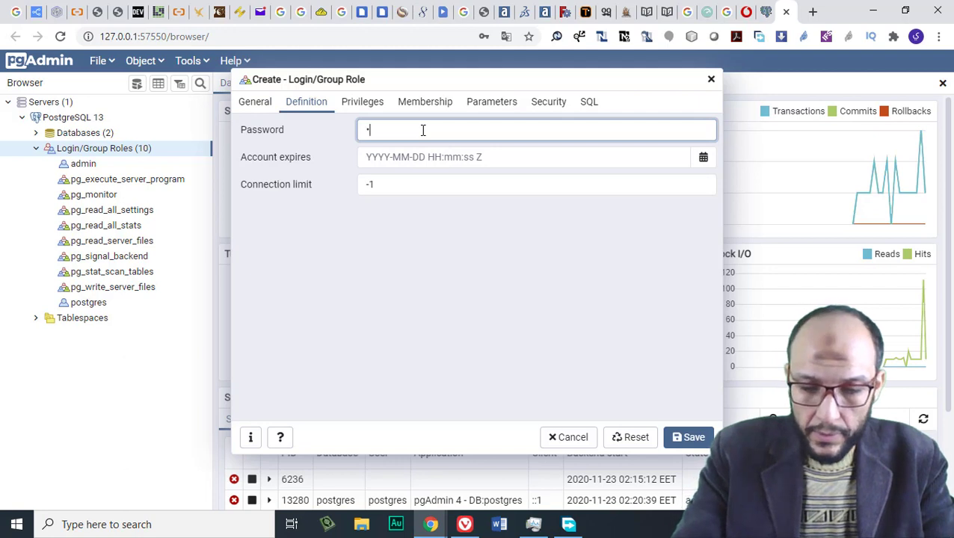
text(23456)
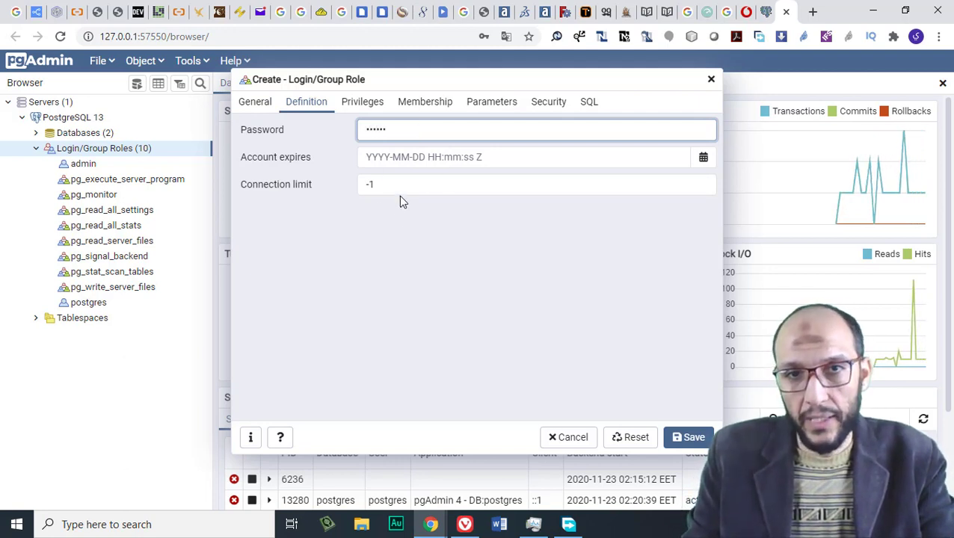
click(367, 110)
Give pyuser Superuser, Can login and streaming replication rights, review its SQL, and save it
click(529, 62)
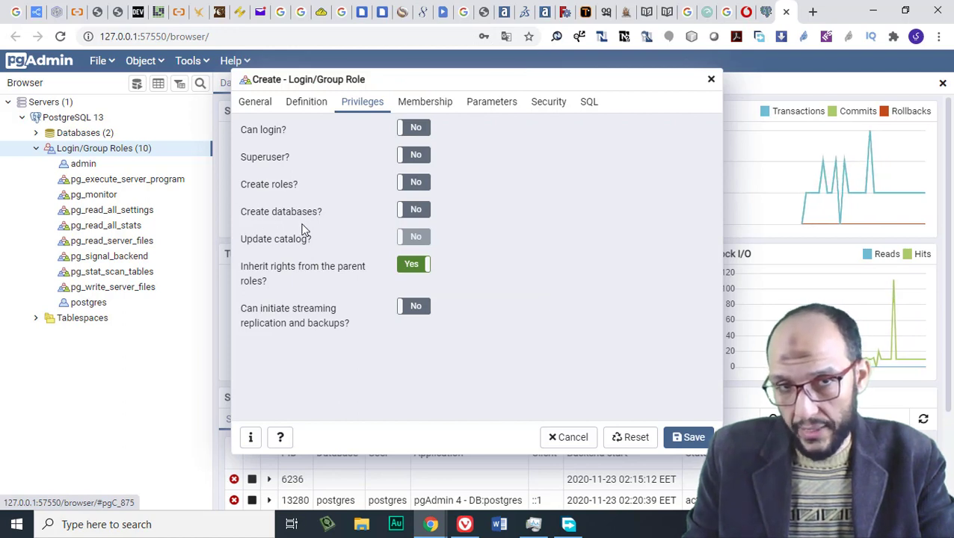
click(404, 157)
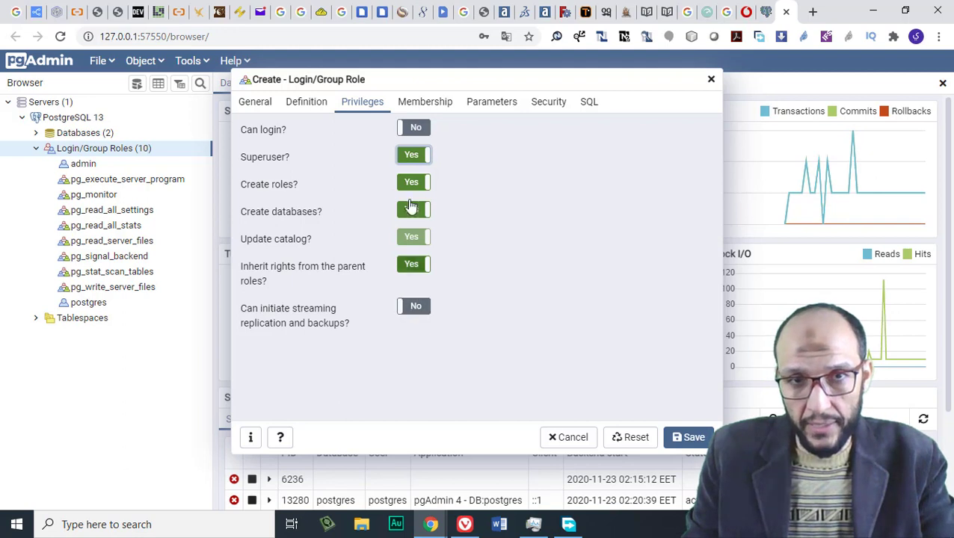
click(413, 128)
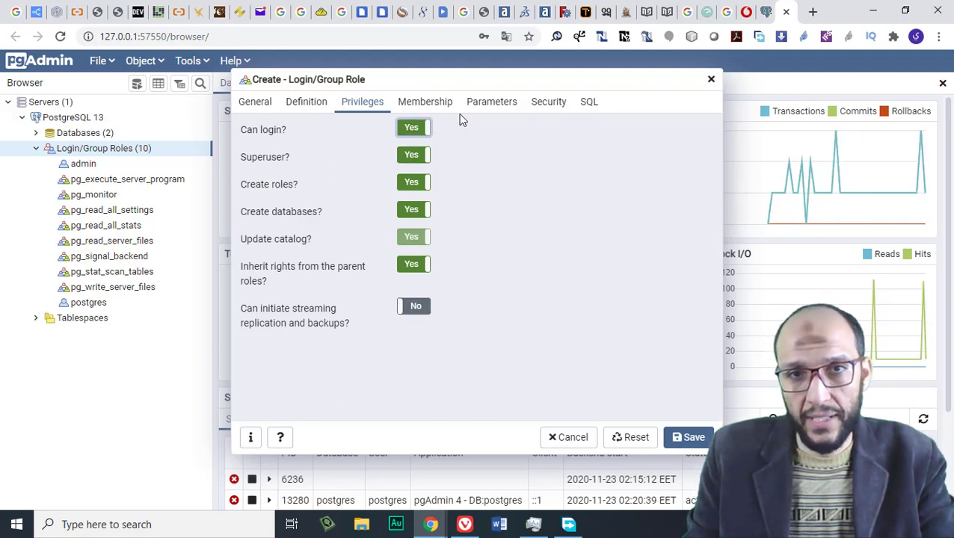
click(589, 102)
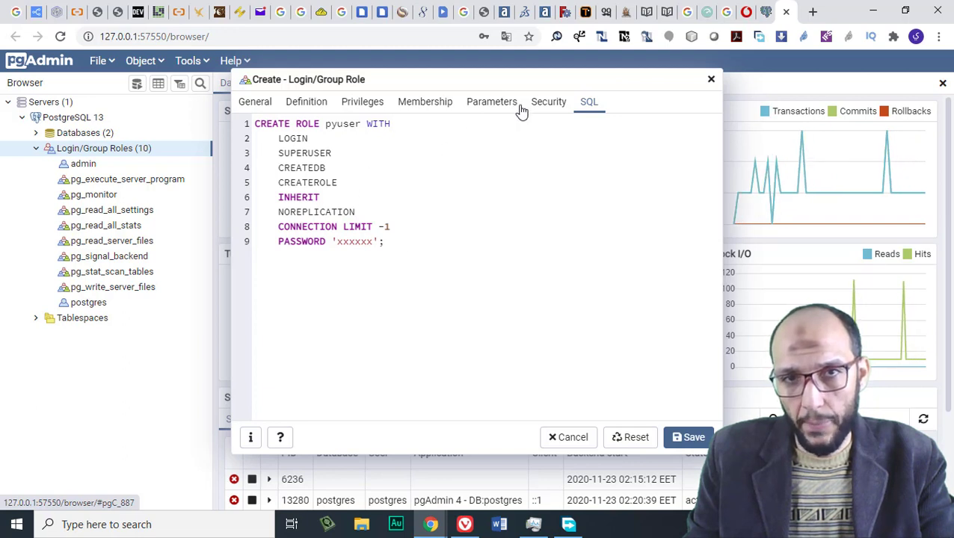
click(257, 103)
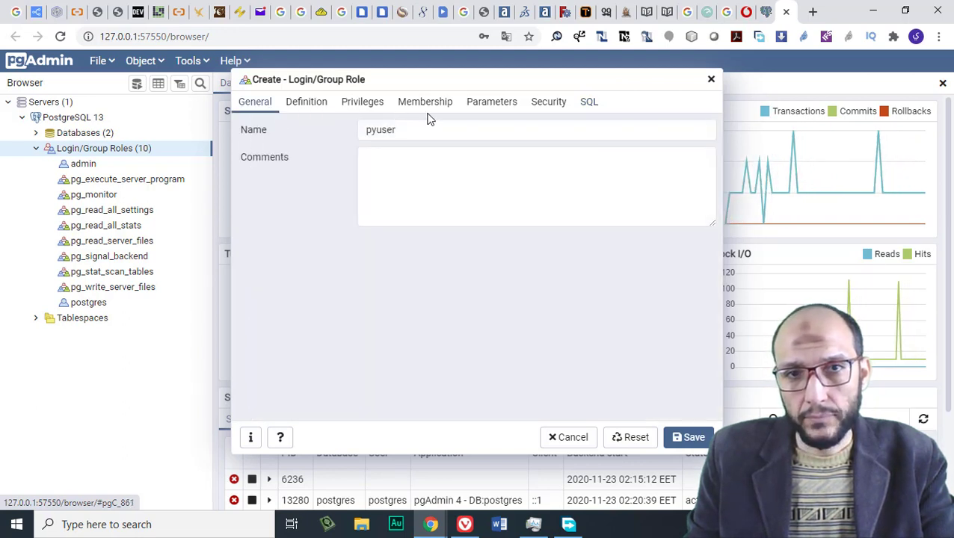
click(312, 109)
click(372, 106)
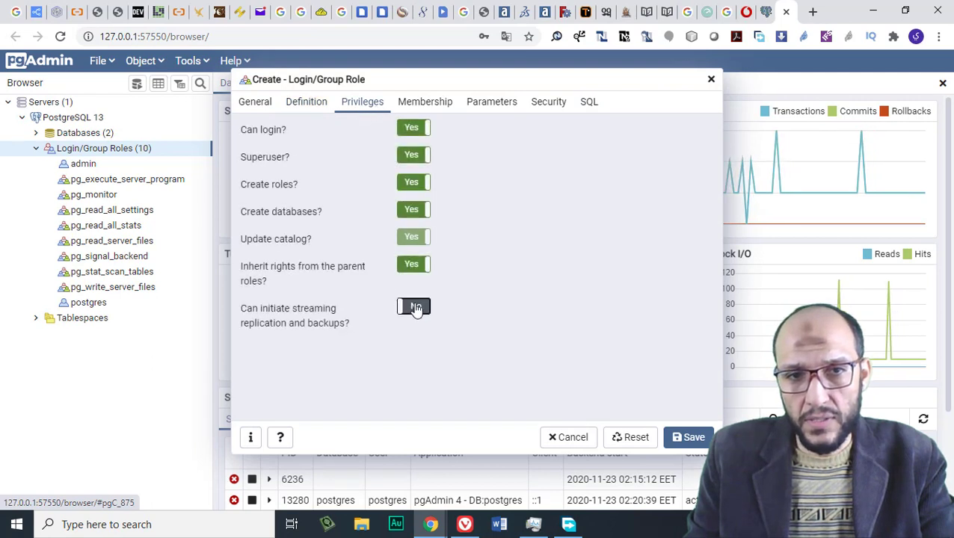
click(415, 308)
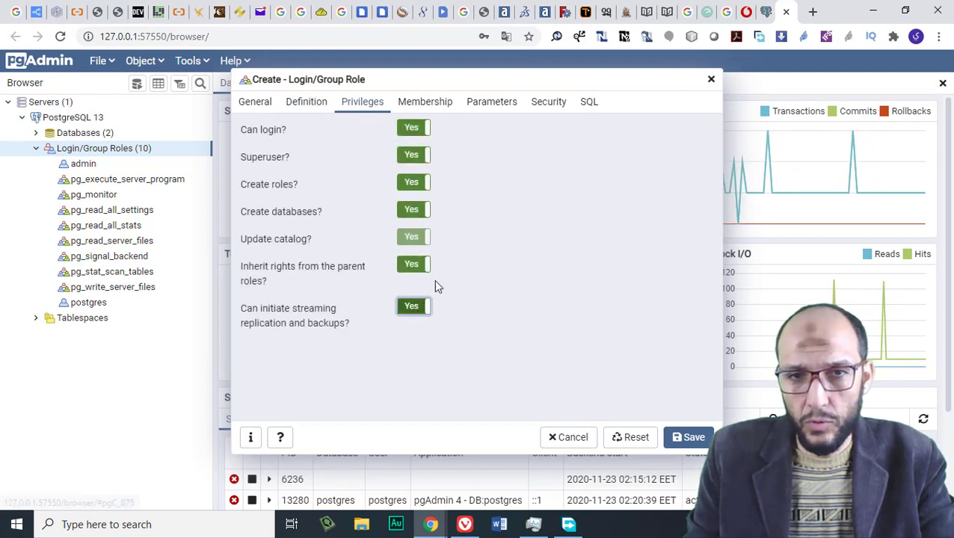
click(689, 441)
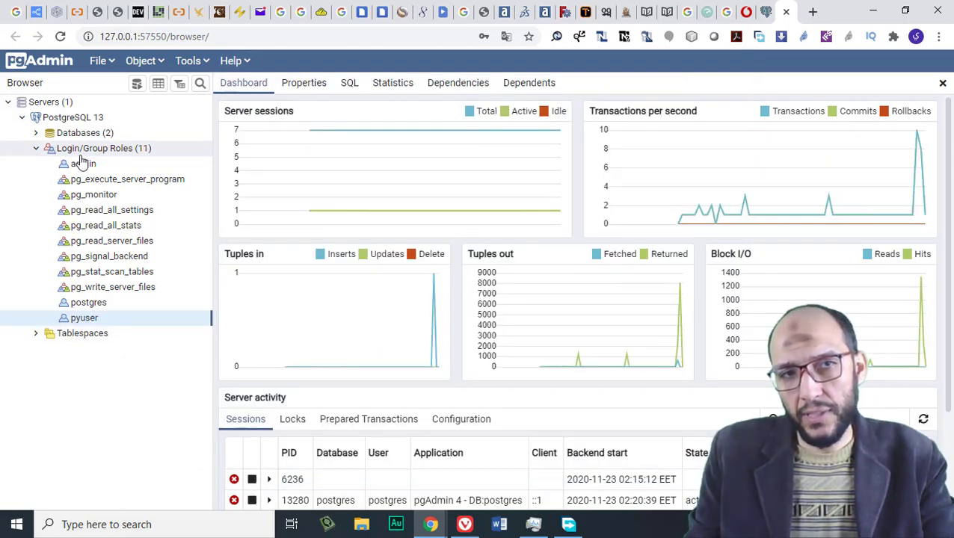
Collapse the roles list and start a new database named 'pydb'
click(35, 149)
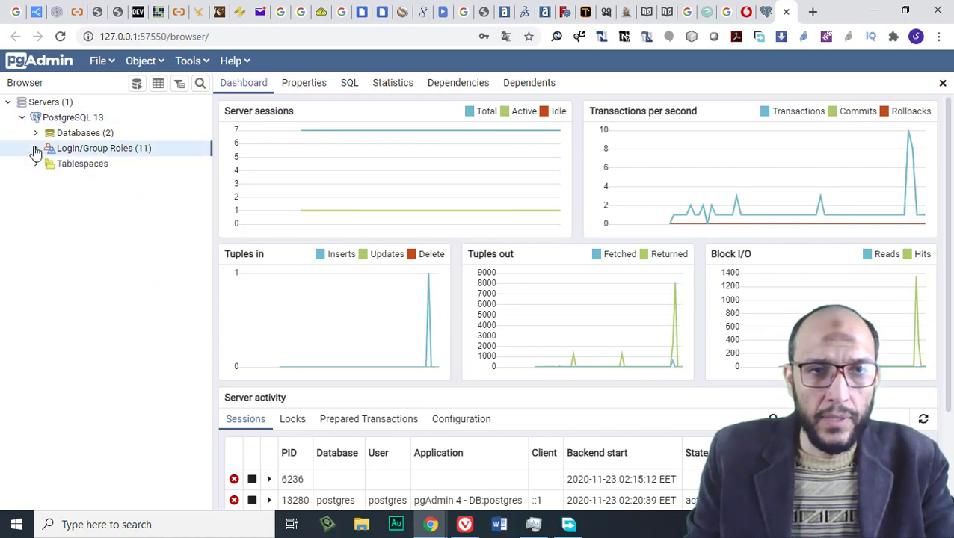
click(74, 135)
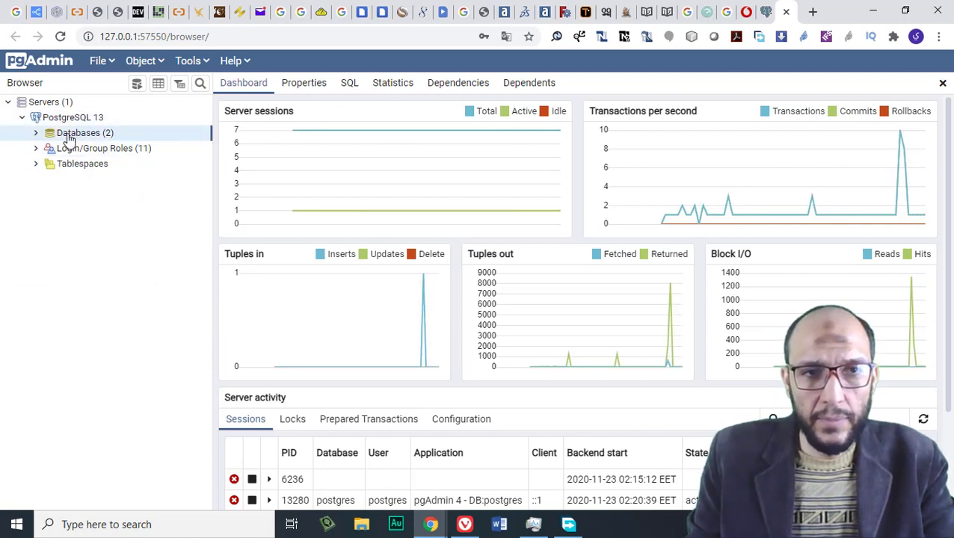
right_click(67, 138)
mouse_move(106, 146)
click(239, 148)
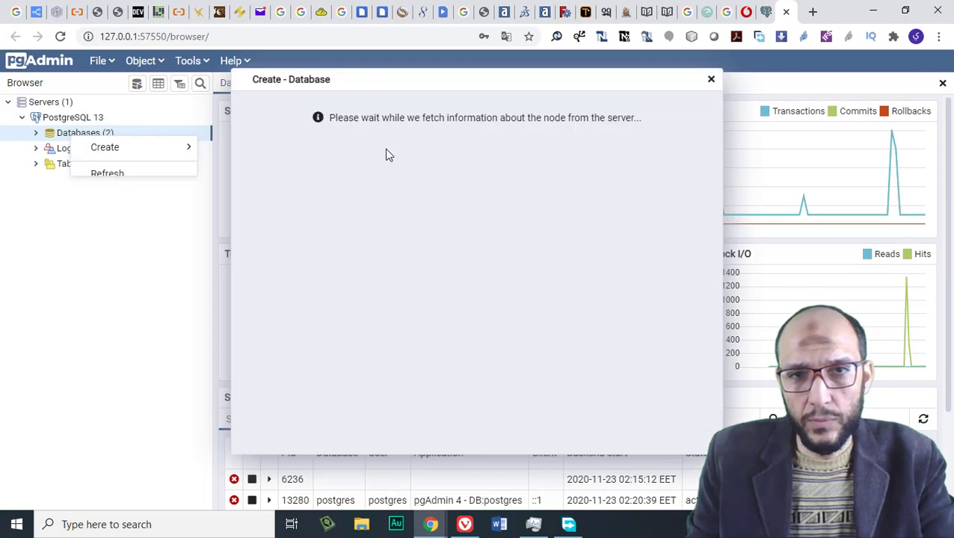
text(p)
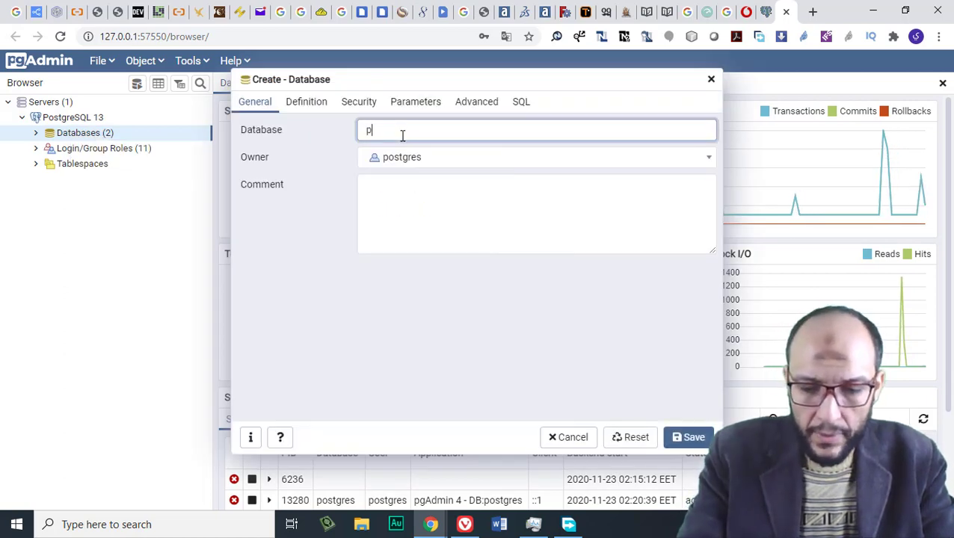
text(ydb)
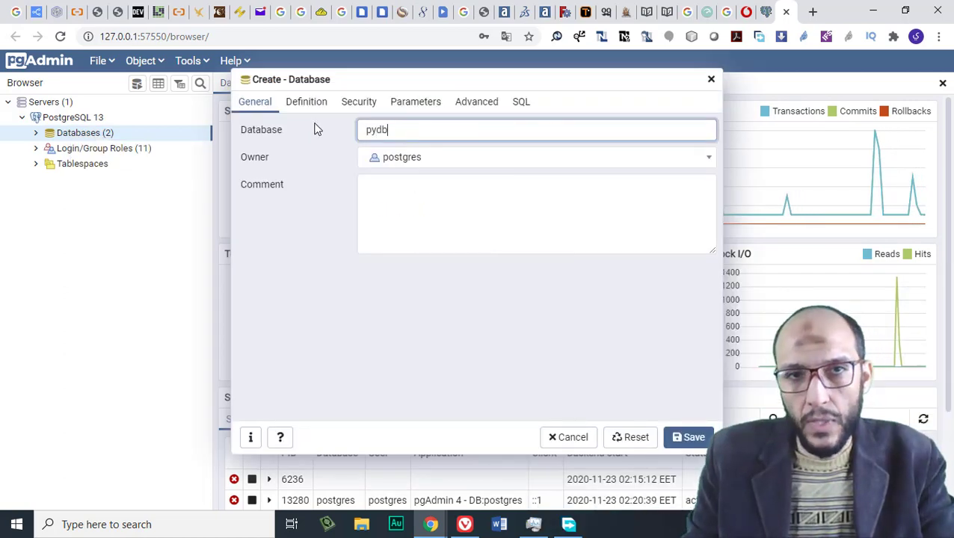
Set pydb's owner to pyuser, review the CREATE DATABASE statement, and save it
click(314, 116)
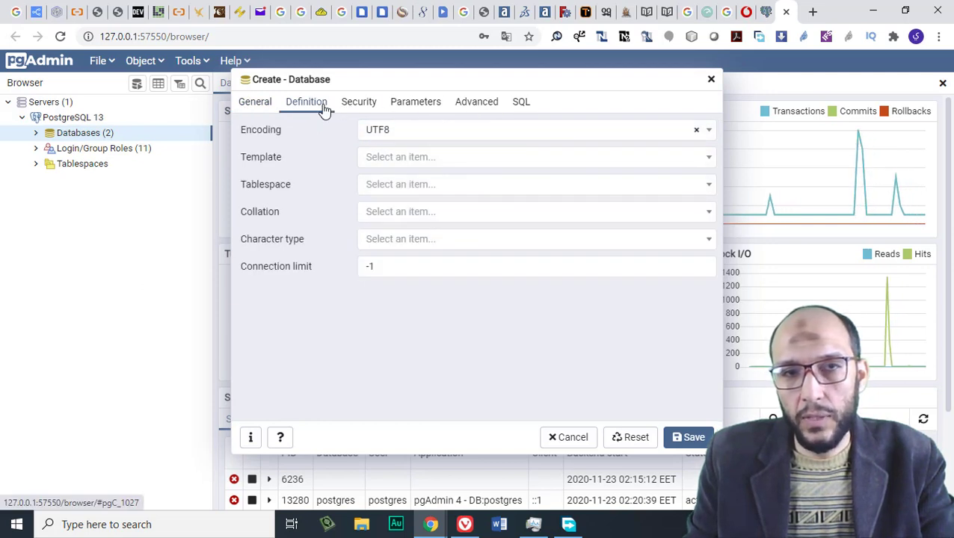
click(266, 109)
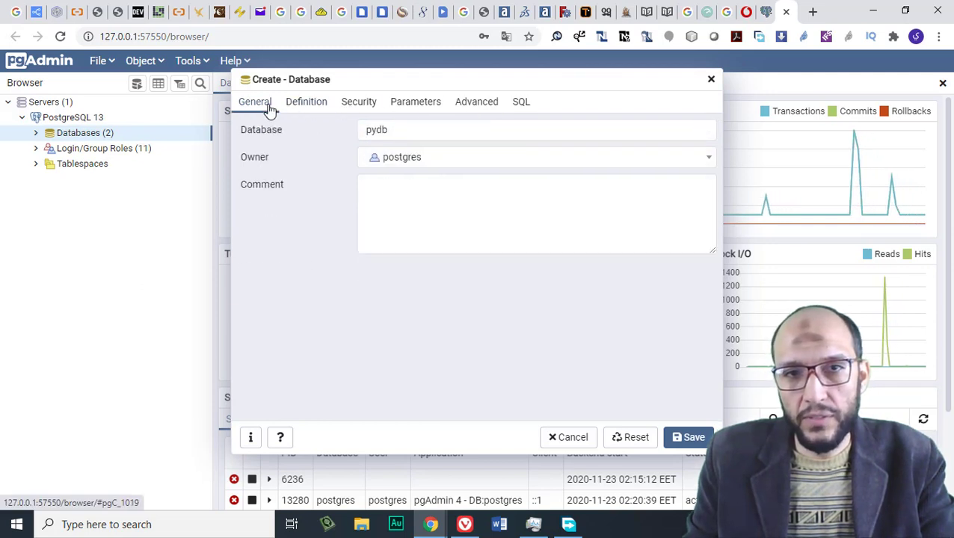
click(414, 166)
click(413, 323)
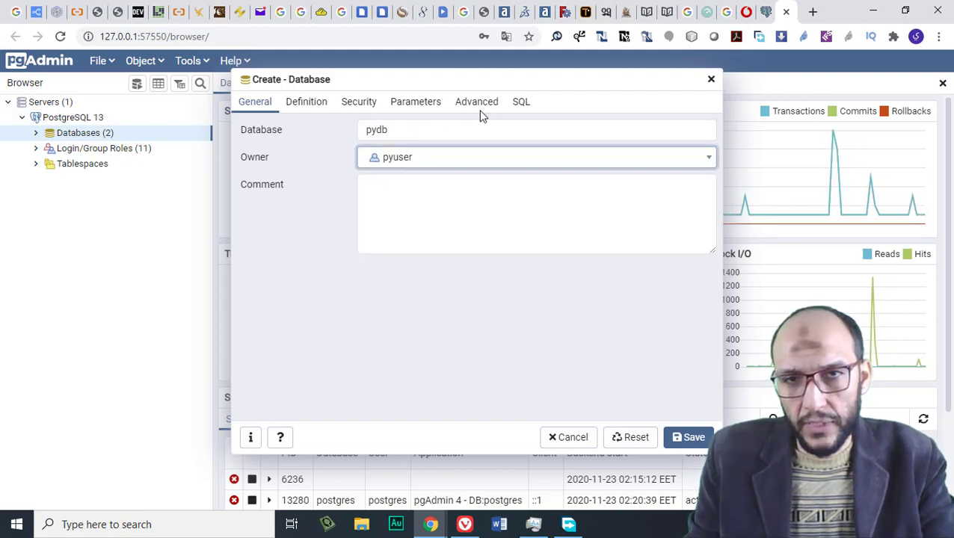
click(521, 104)
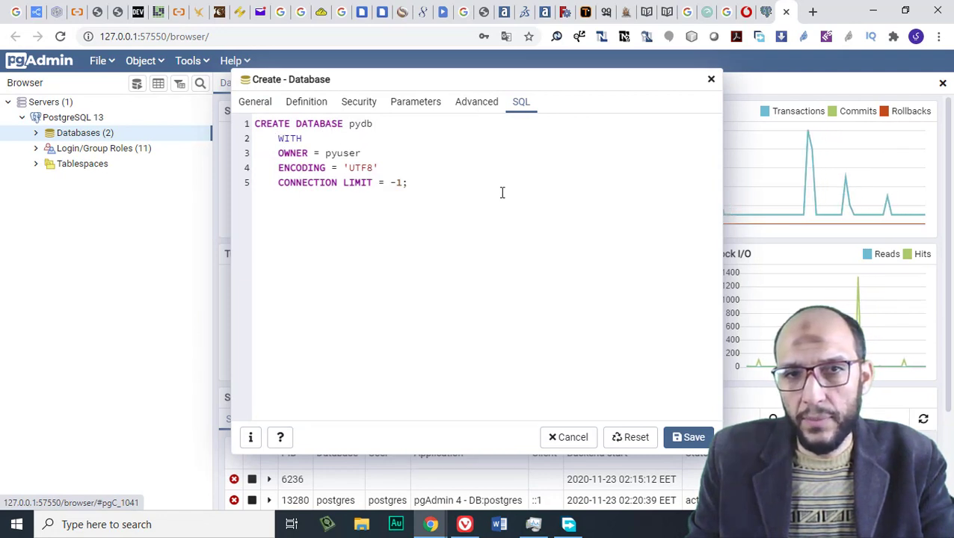
click(677, 439)
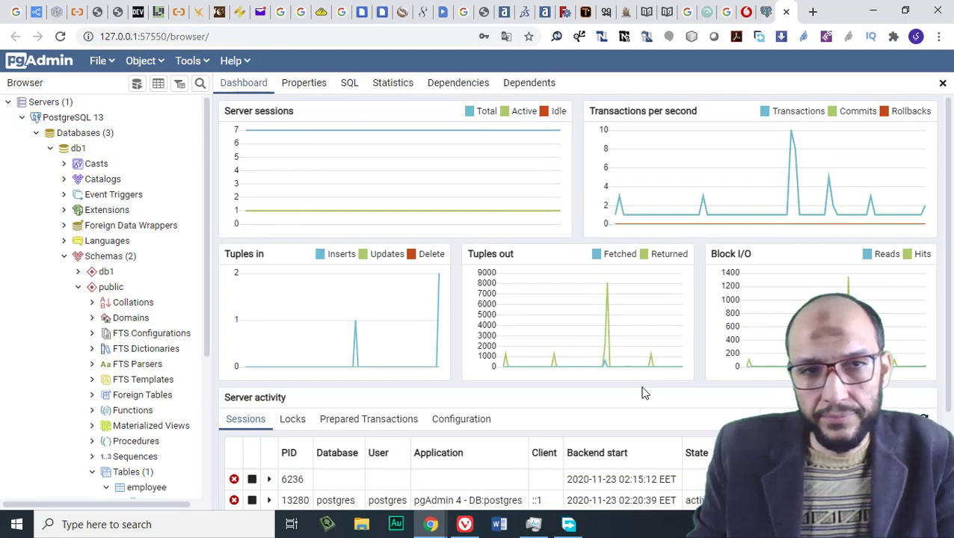
Collapse db1, expand pydb's Schemas, and bring up the Create menu for the public schema
click(50, 150)
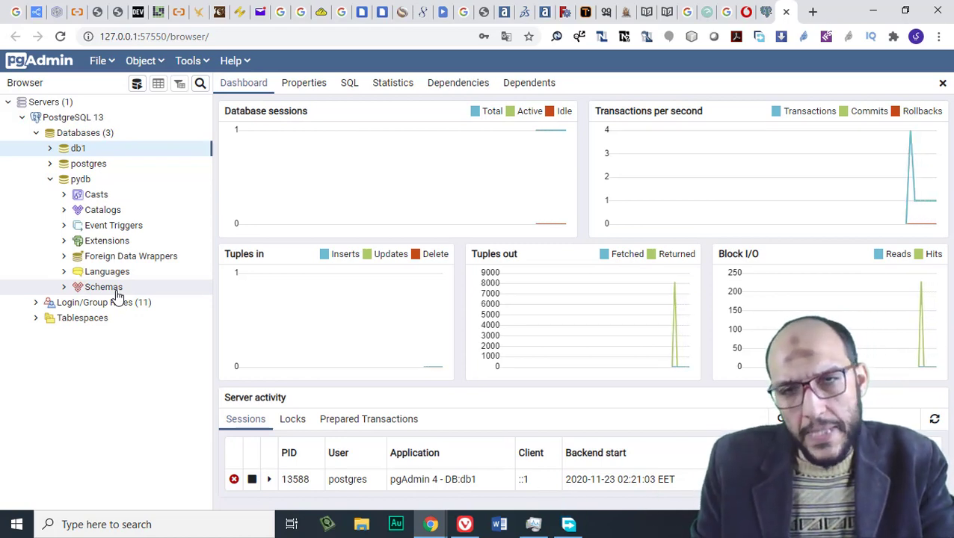
click(66, 290)
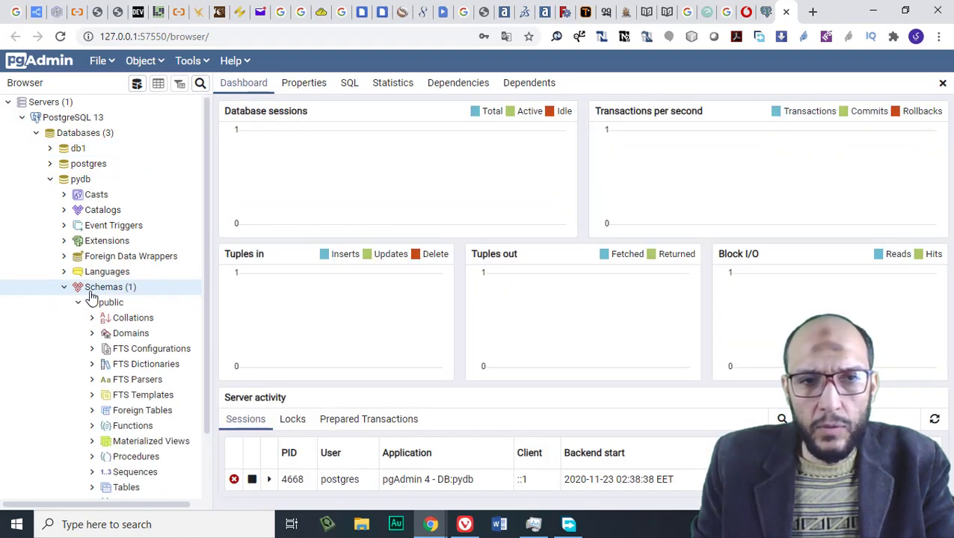
click(114, 305)
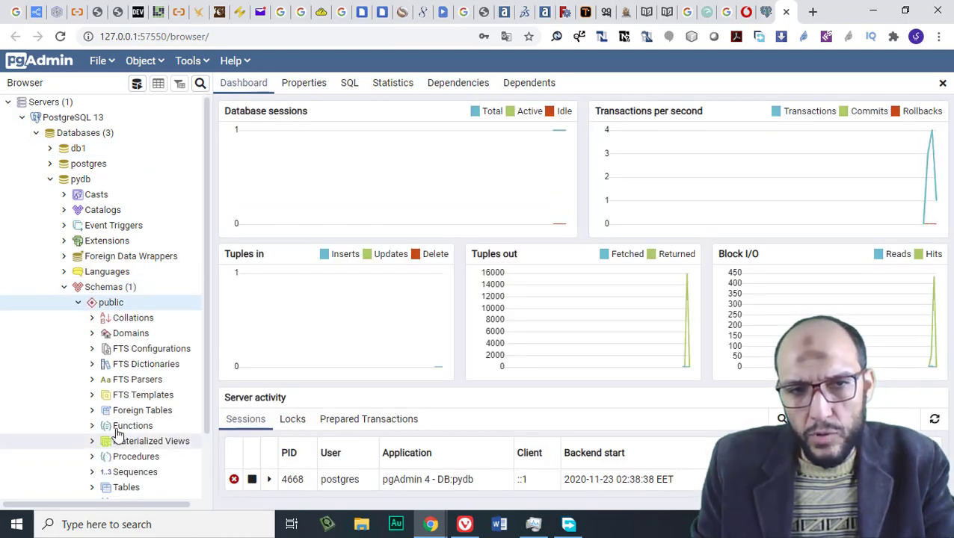
right_click(136, 306)
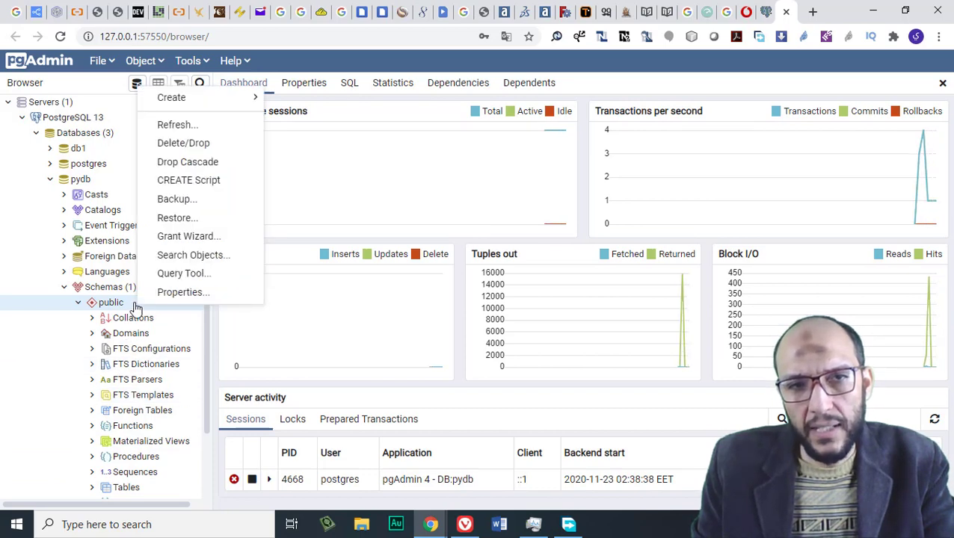
mouse_move(213, 97)
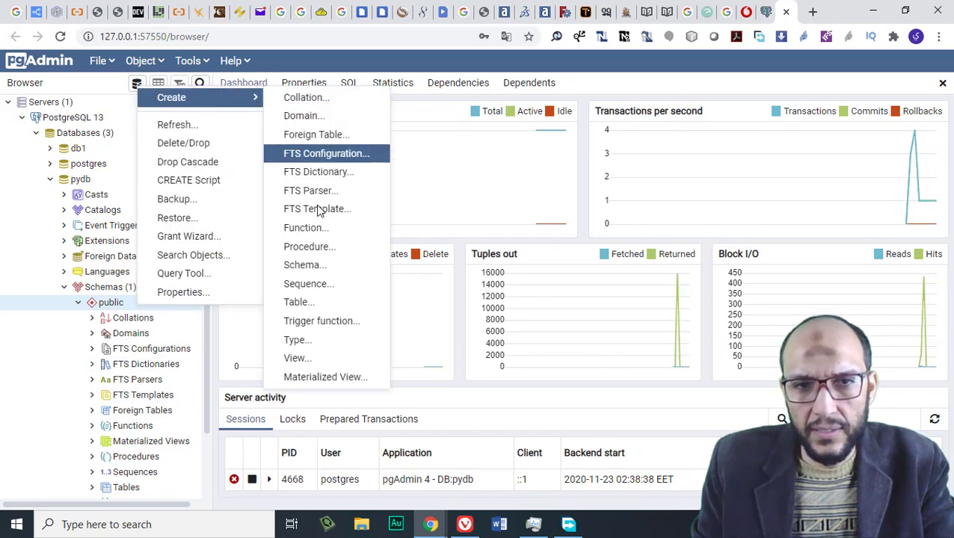
Define a new table 'employee' owned by pyuser in the pg_default tablespace
click(308, 302)
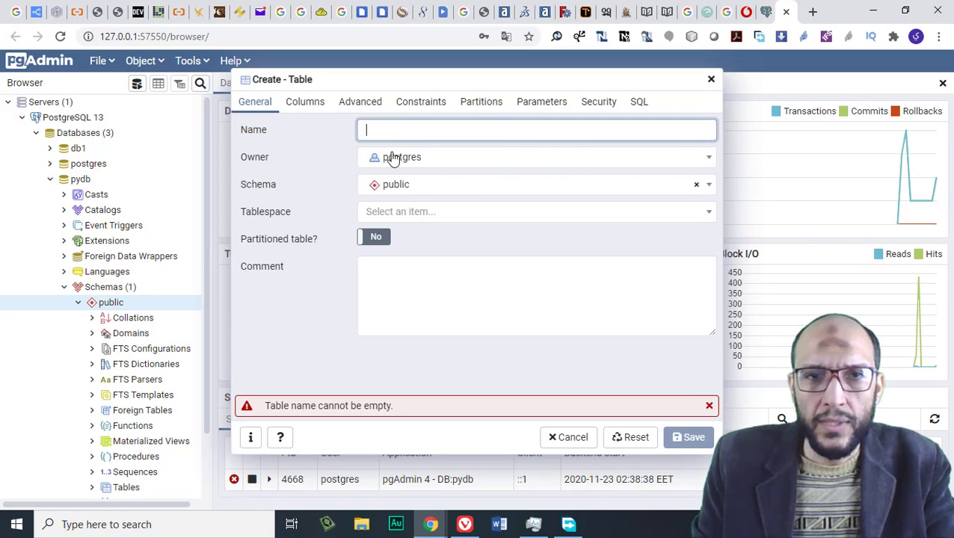
text(employee)
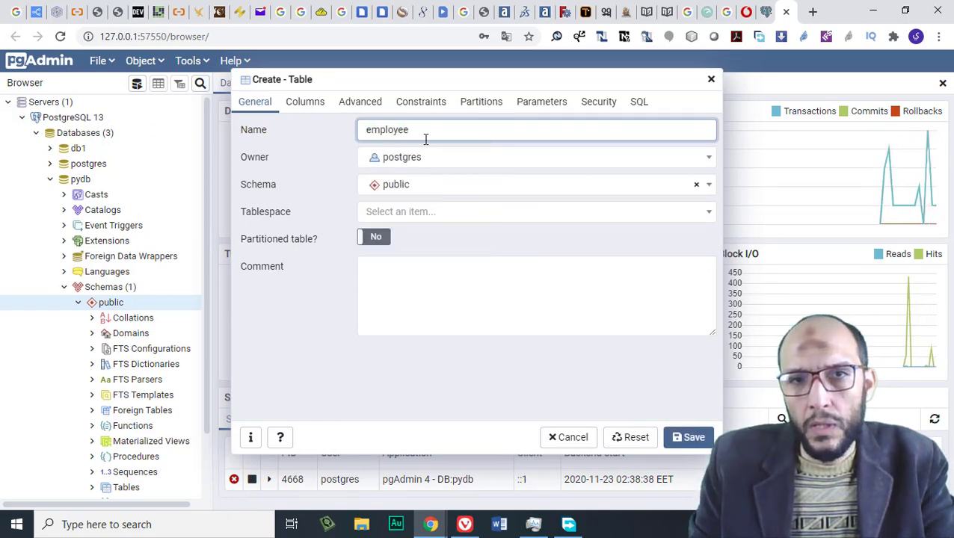
click(444, 160)
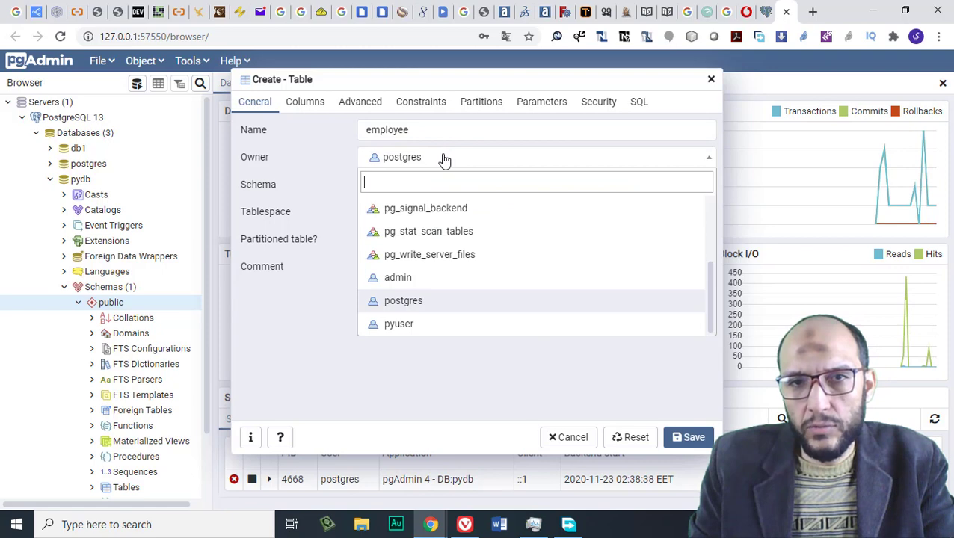
click(422, 326)
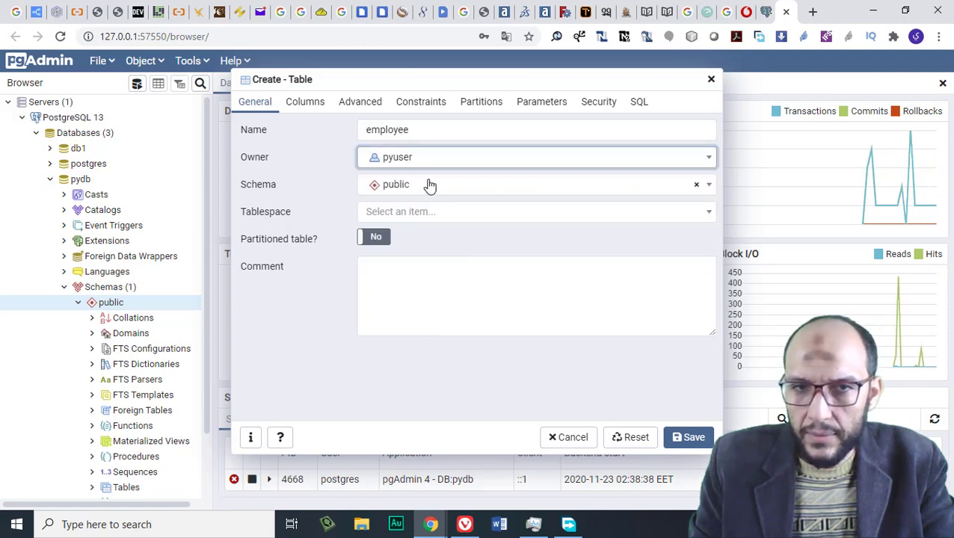
click(579, 215)
click(405, 265)
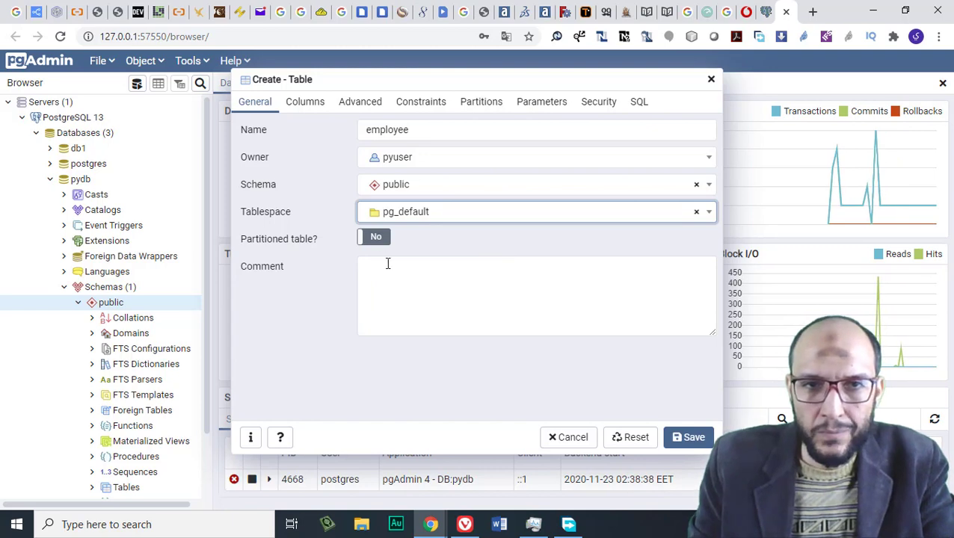
click(306, 104)
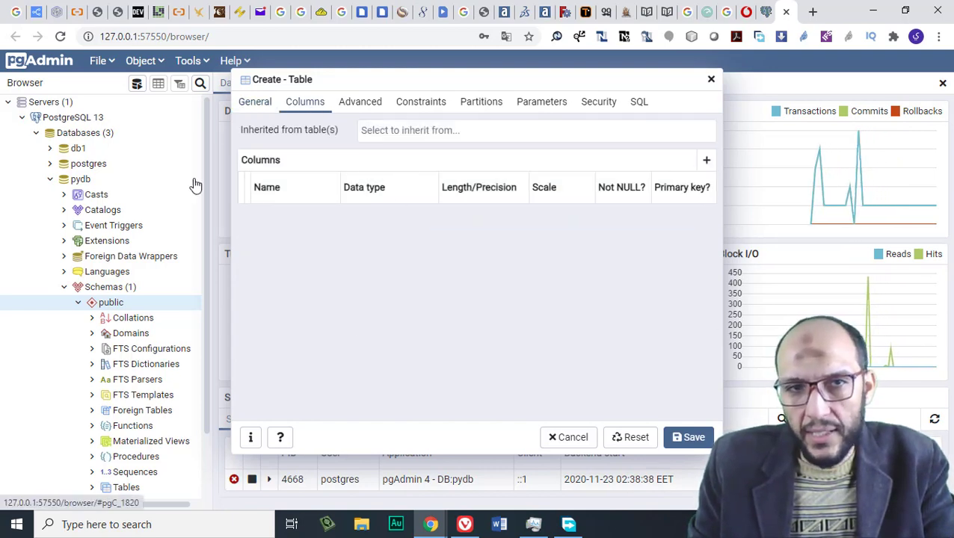
Add a first column named emp_id and browse its data type list
click(705, 160)
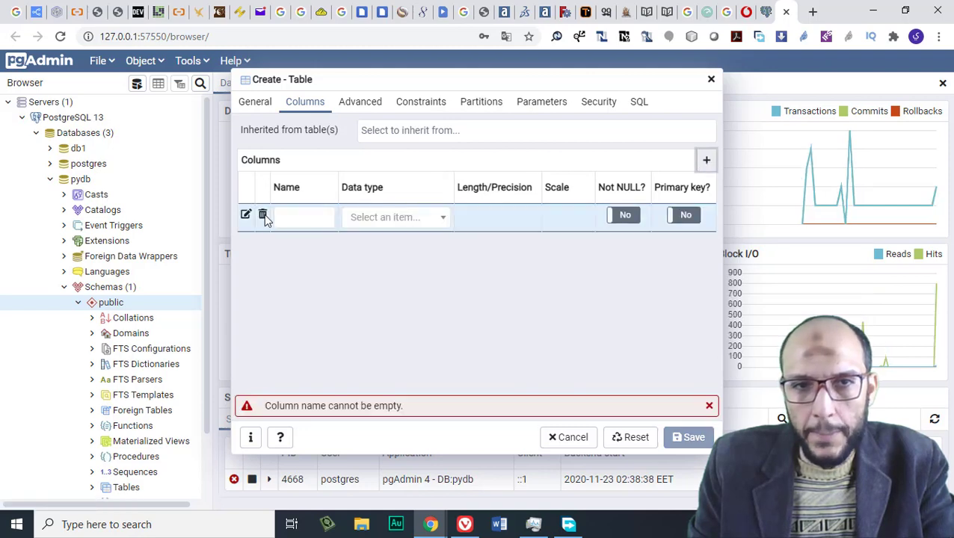
click(293, 216)
text(em)
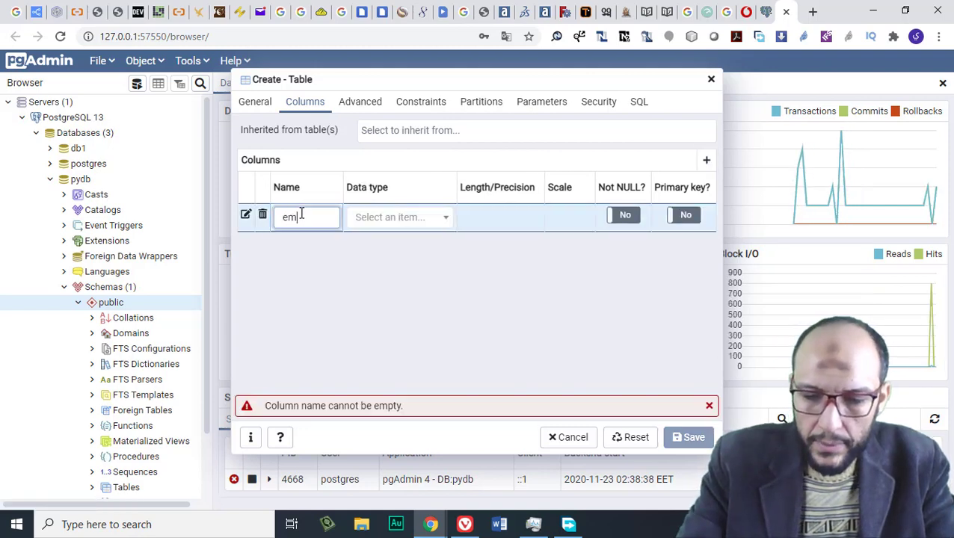
text(p_id)
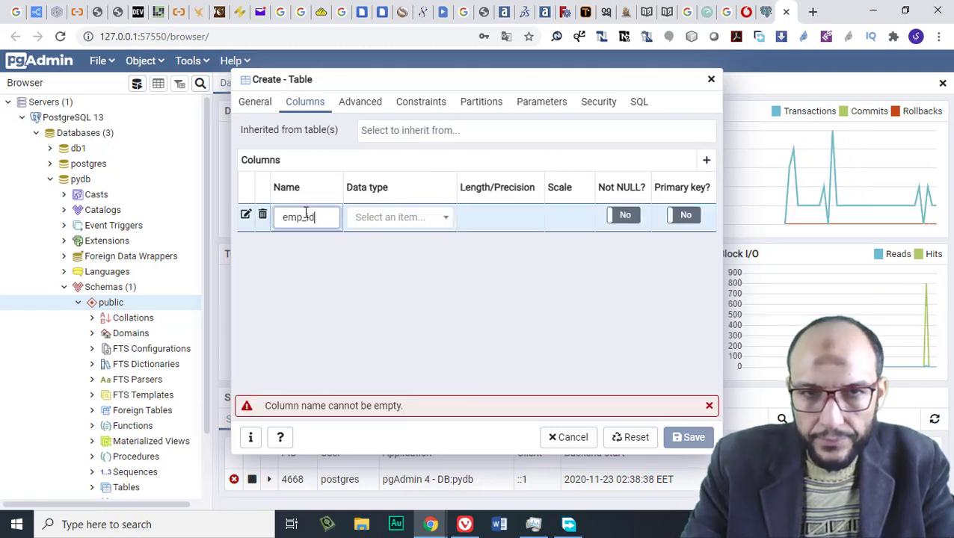
click(404, 218)
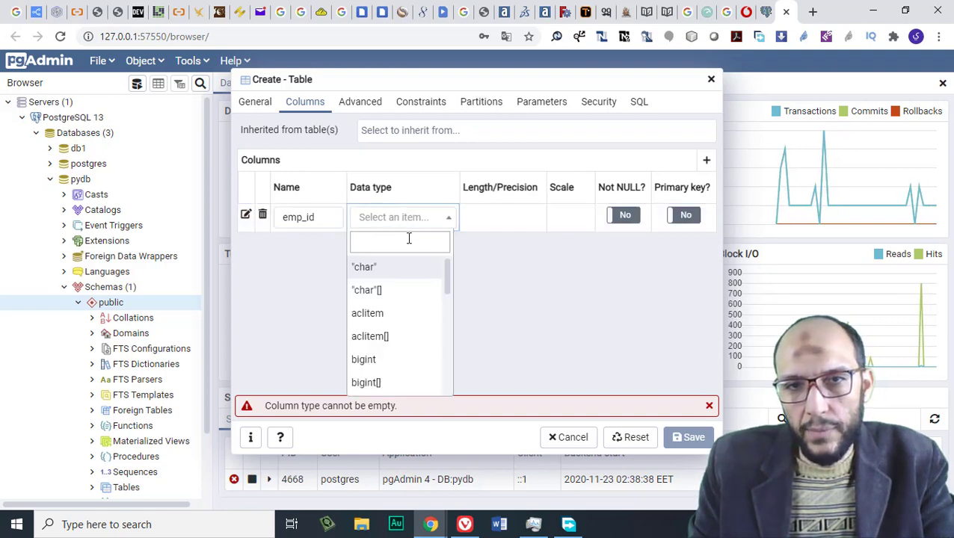
scroll(444, 337, down, 15)
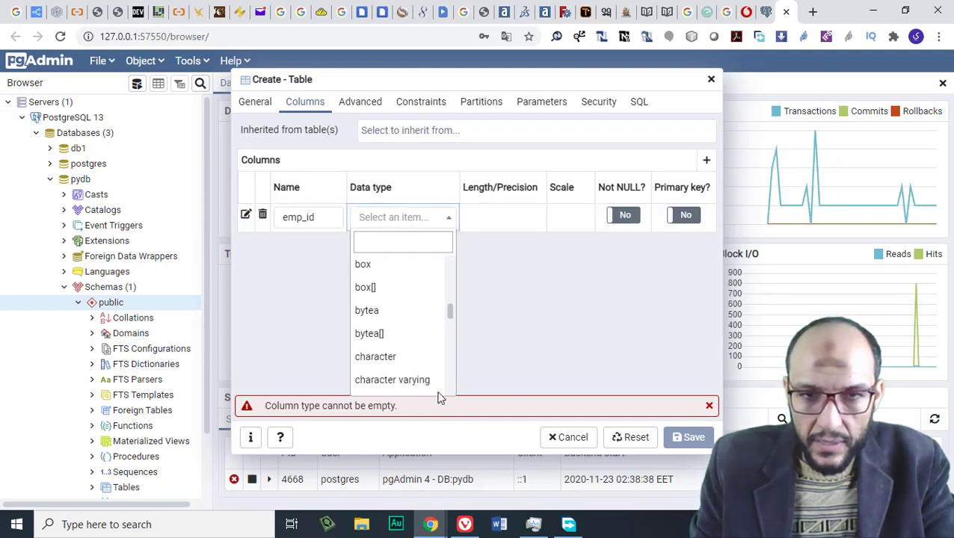
scroll(448, 336, up, 15)
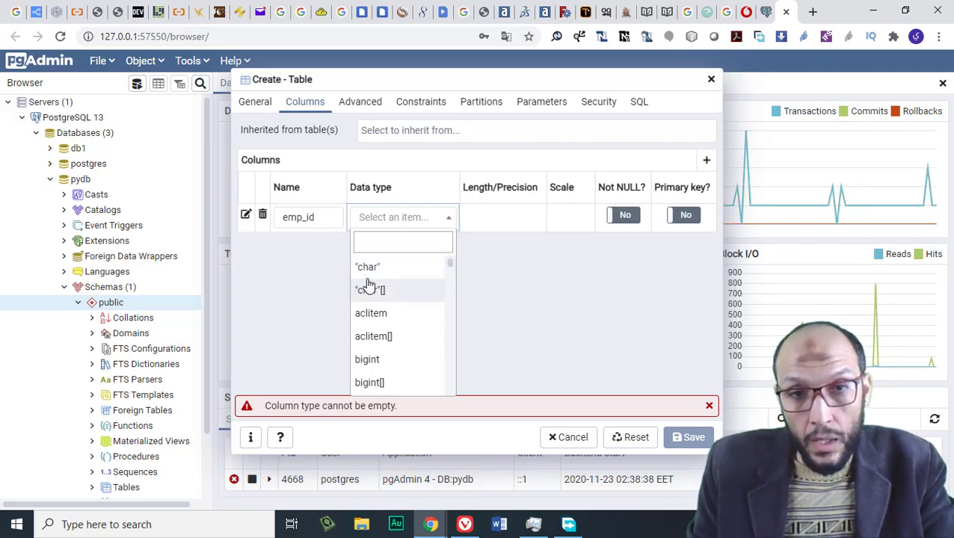
scroll(414, 308, down, 1)
scroll(415, 288, up, 1)
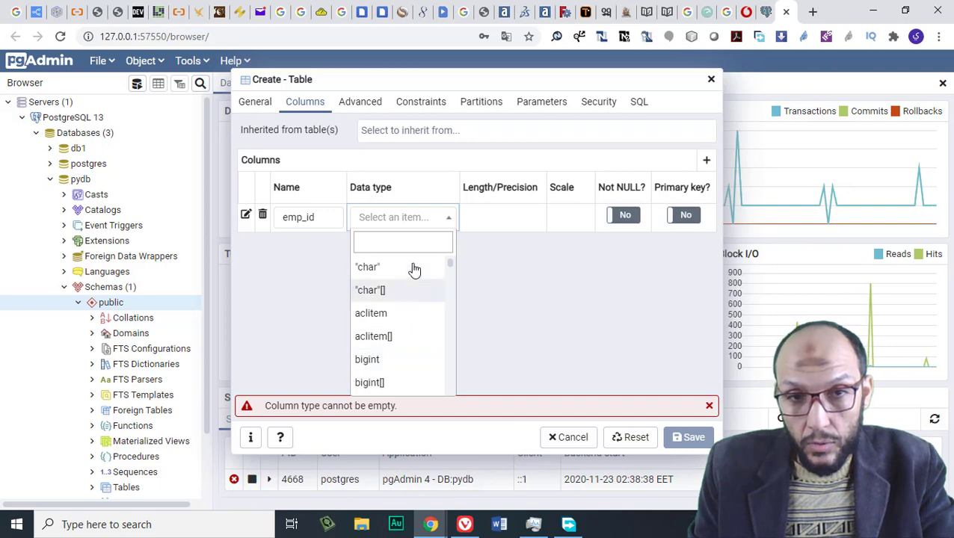
Try filtering emp_id's data types by 'cha', 'tex', 'in' and 'num'
text(ch)
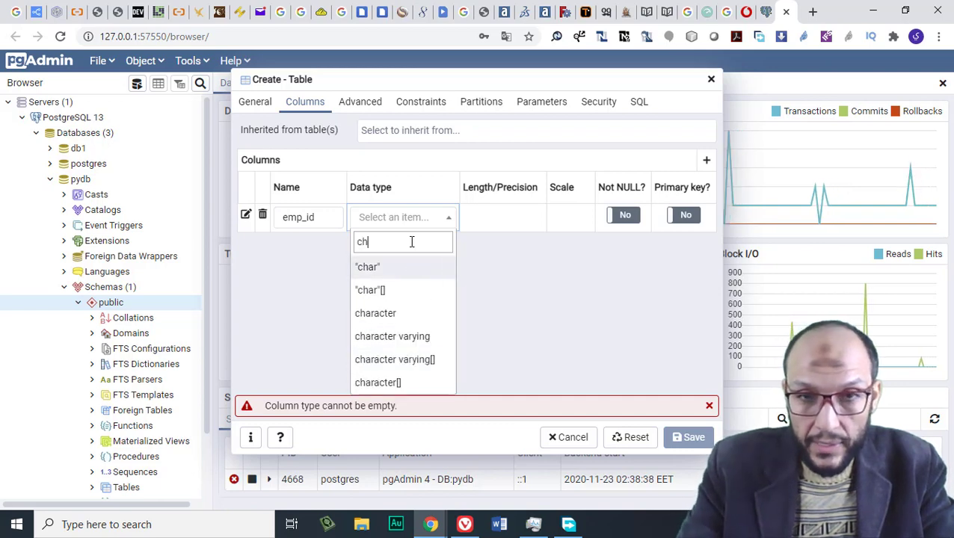
text(a)
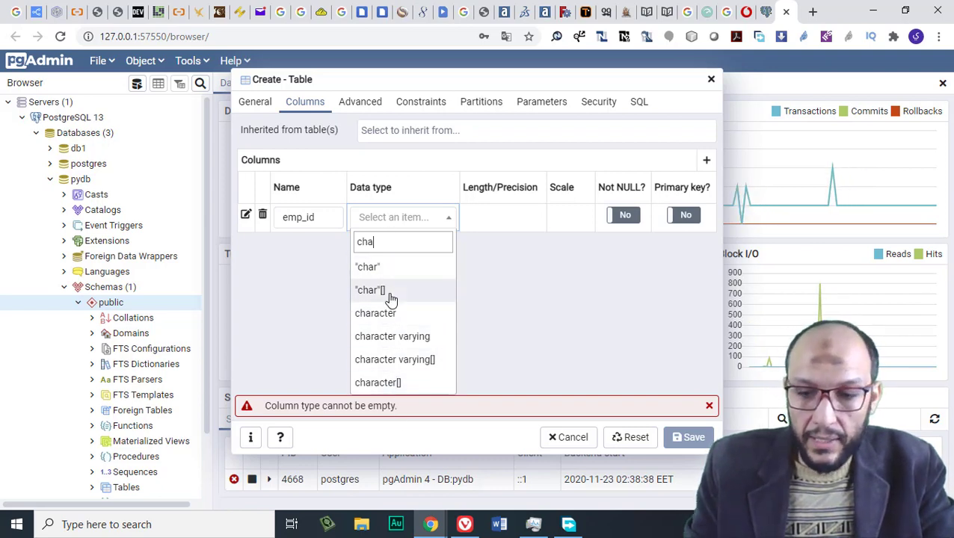
key(BackSpace)
key(BackSpace)
text(text)
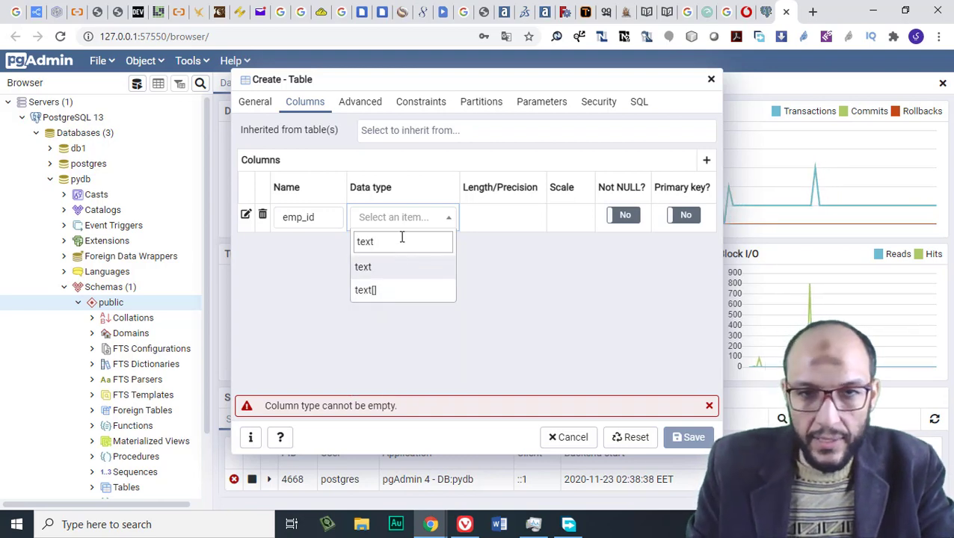
key(BackSpace)
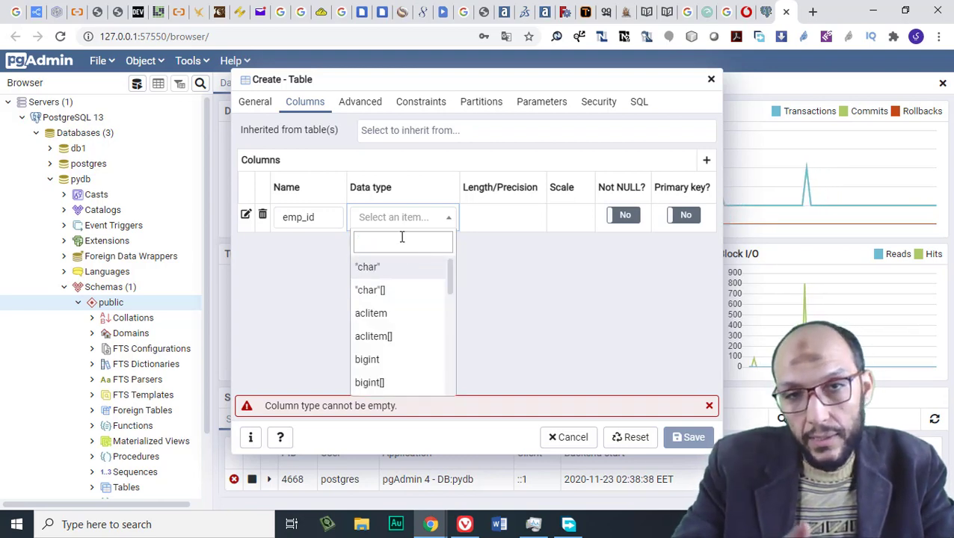
text(in)
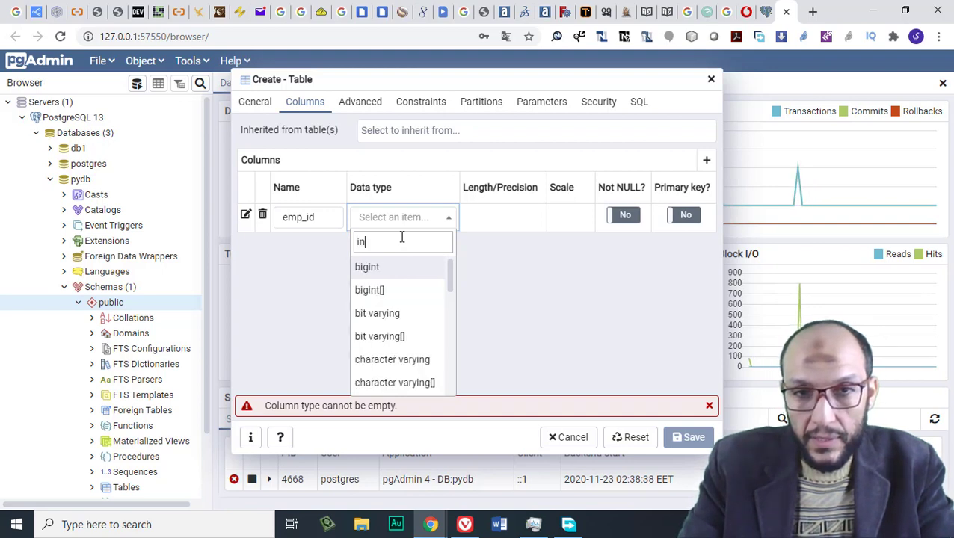
key(BackSpace)
key(BackSpace)
text(num)
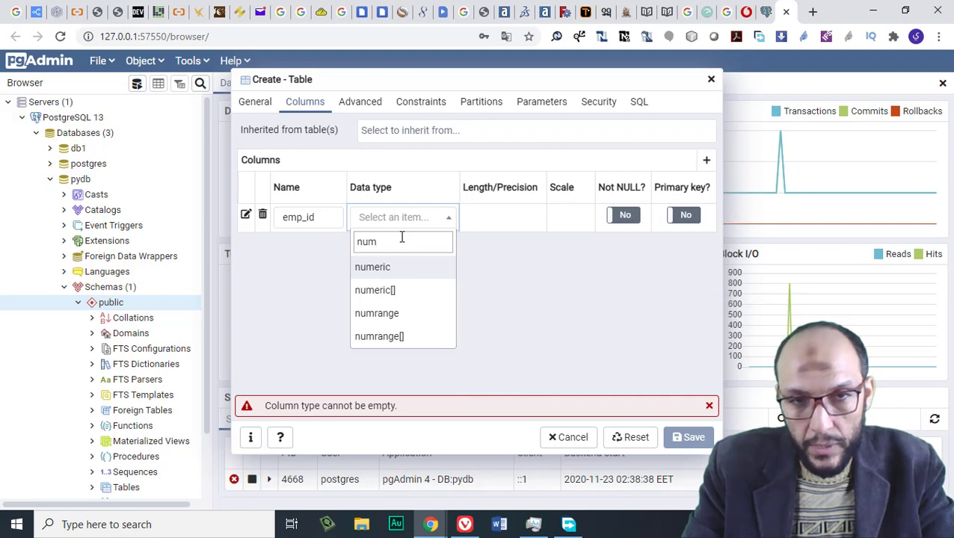
key(BackSpace)
key(BackSpace)
key(BackSpace)
Filter emp_id's data types by 'int' and look through the matching types
text(int)
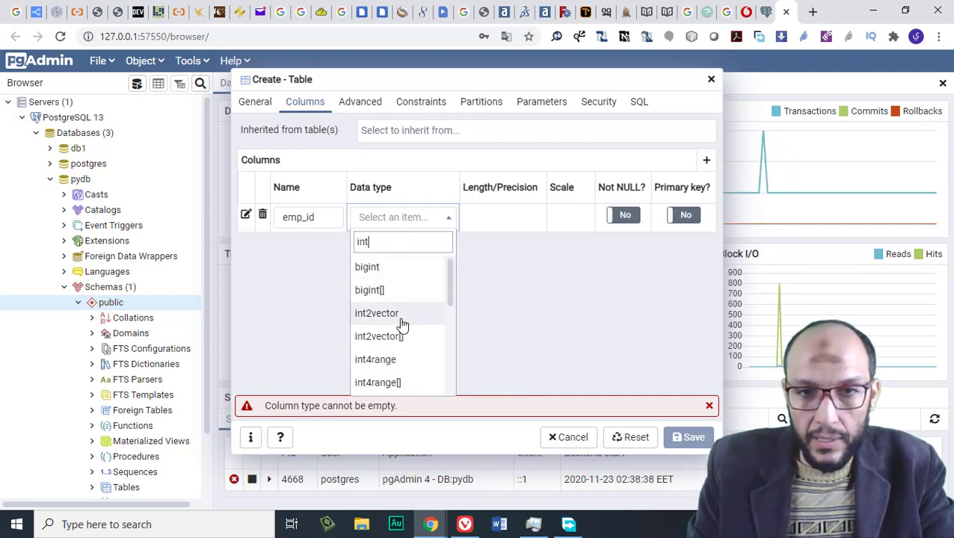
scroll(402, 329, down, 3)
scroll(401, 333, up, 3)
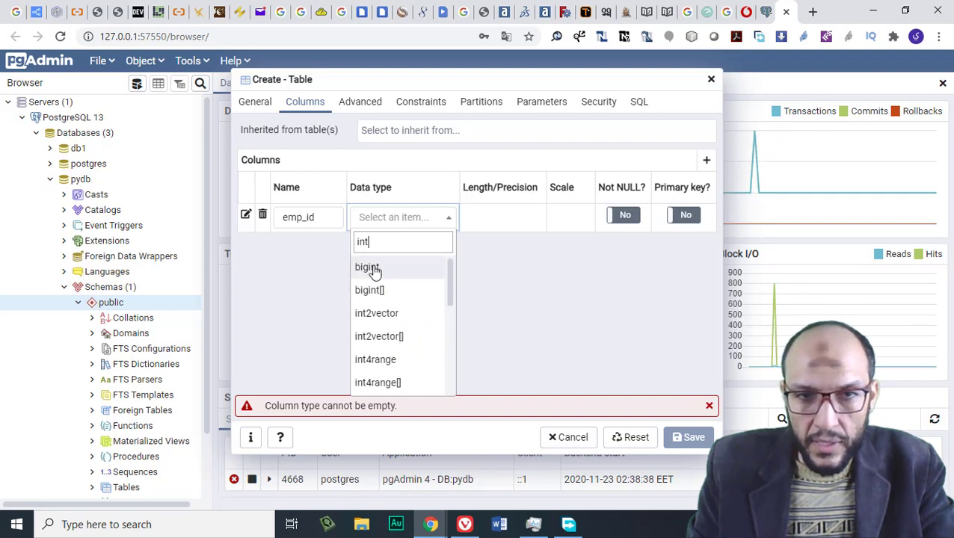
scroll(427, 279, down, 2)
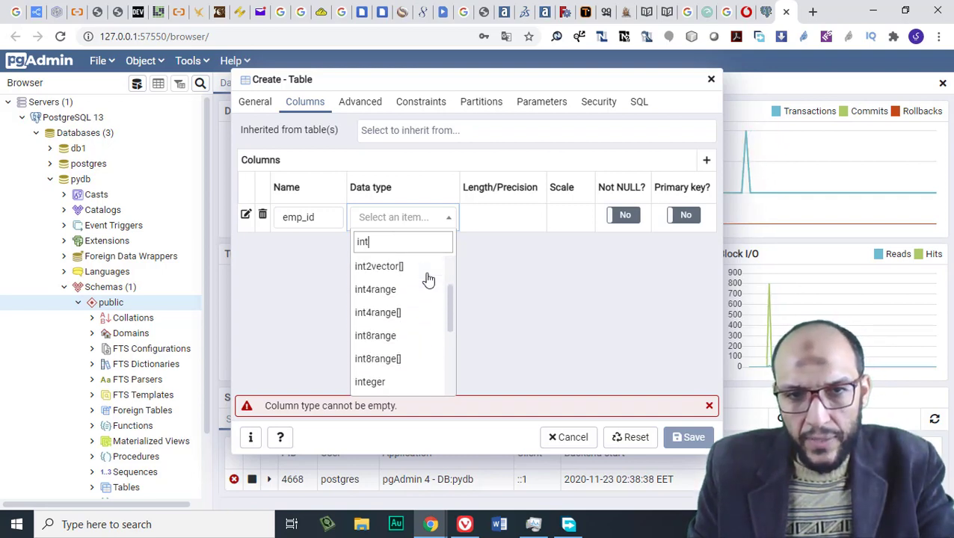
scroll(427, 279, down, 1)
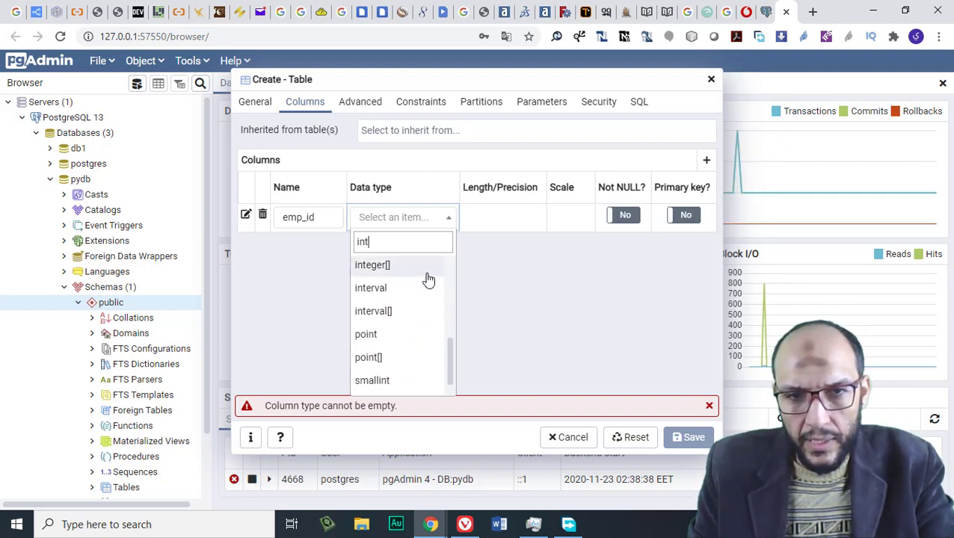
scroll(428, 281, down, 1)
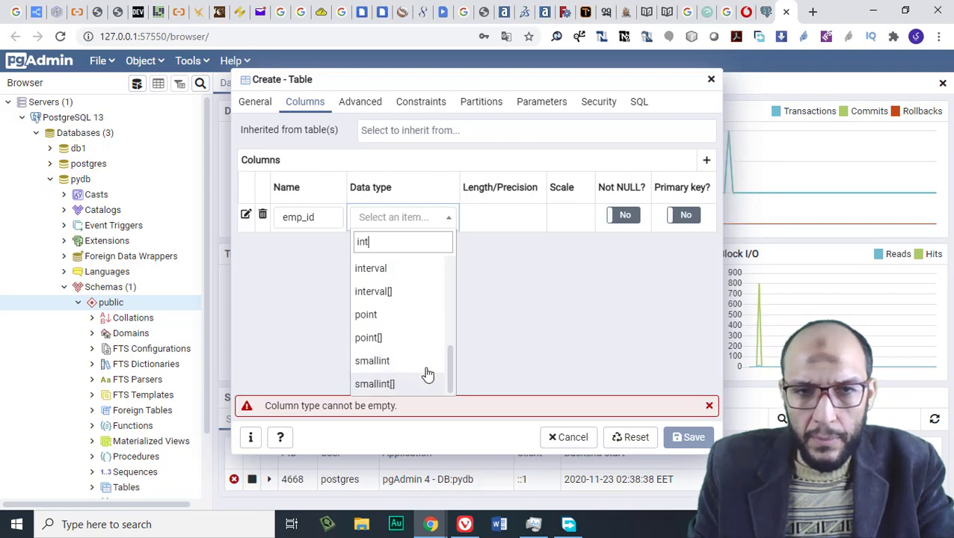
scroll(433, 351, up, 2)
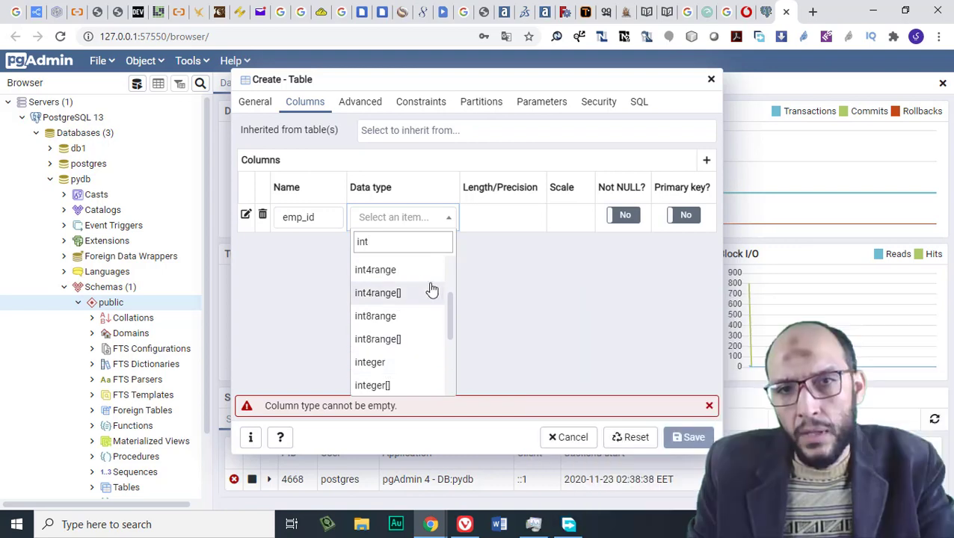
scroll(418, 272, up, 2)
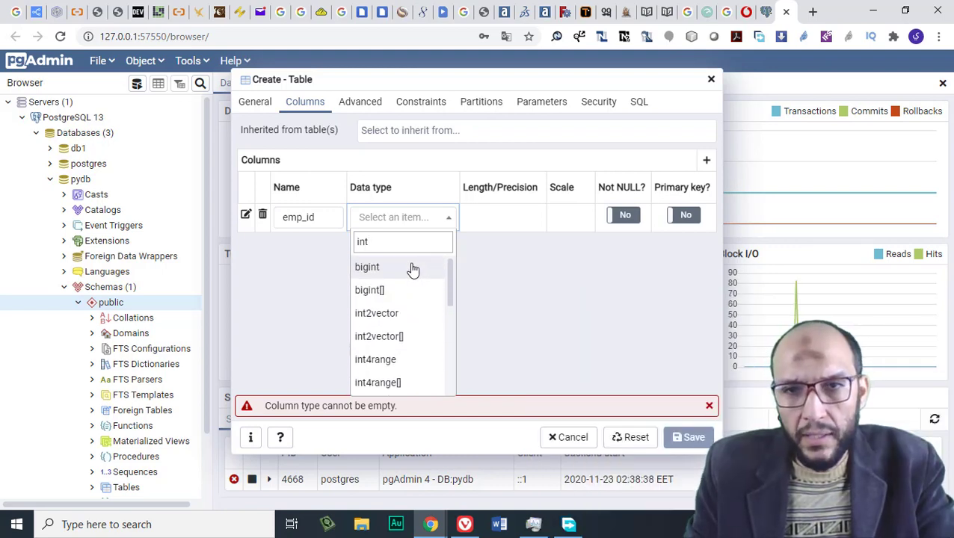
key(BackSpace)
key(BackSpace)
key(BackSpace)
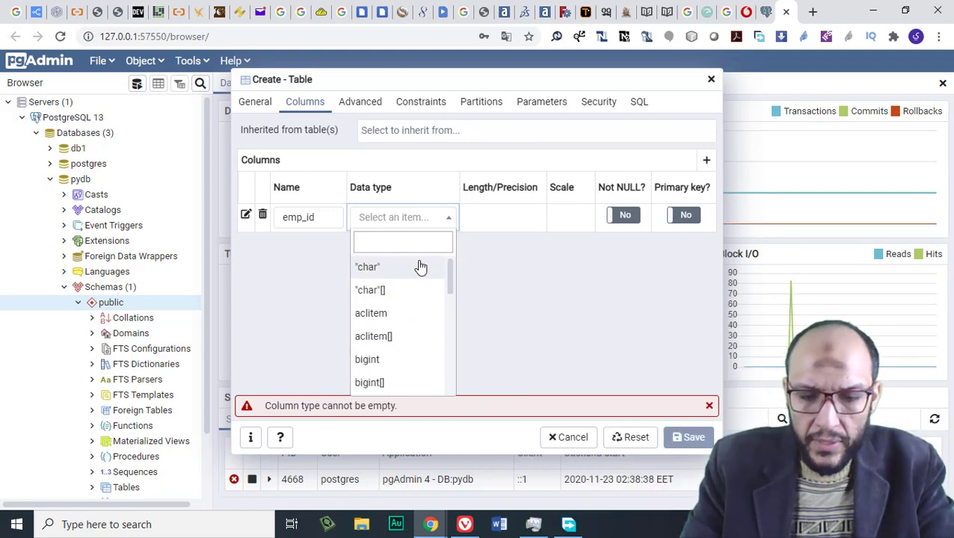
text(fl)
key(BackSpace)
key(BackSpace)
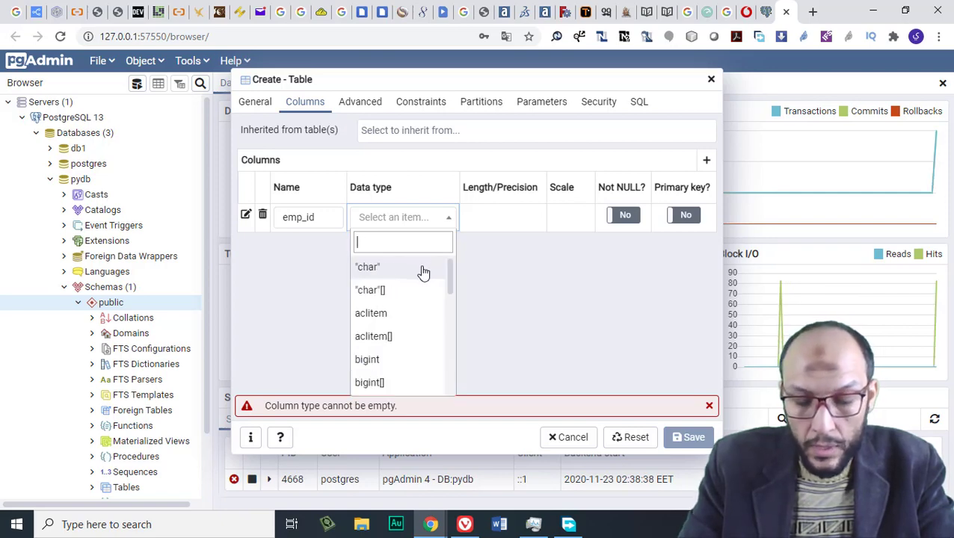
text(do)
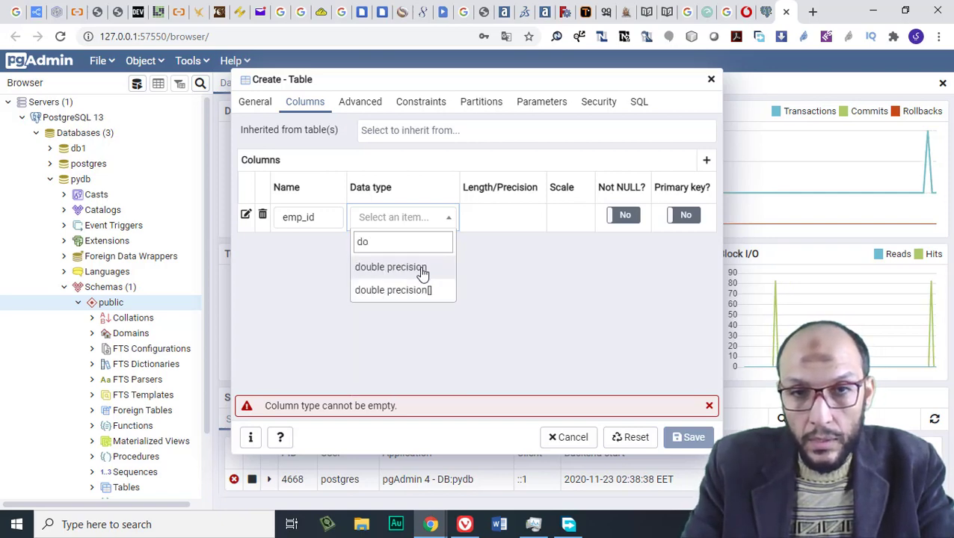
key(BackSpace)
key(BackSpace)
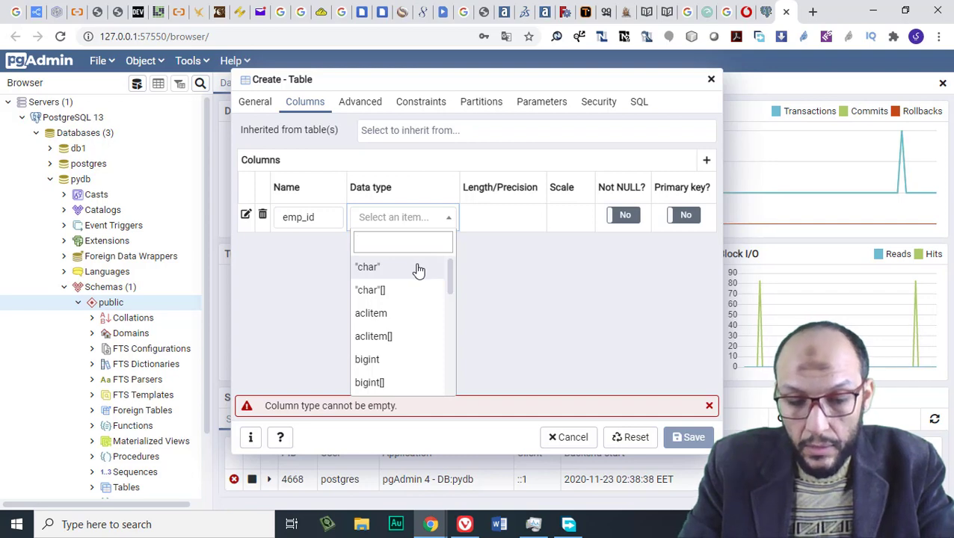
text(bij)
key(BackSpace)
key(BackSpace)
key(BackSpace)
text(r)
key(BackSpace)
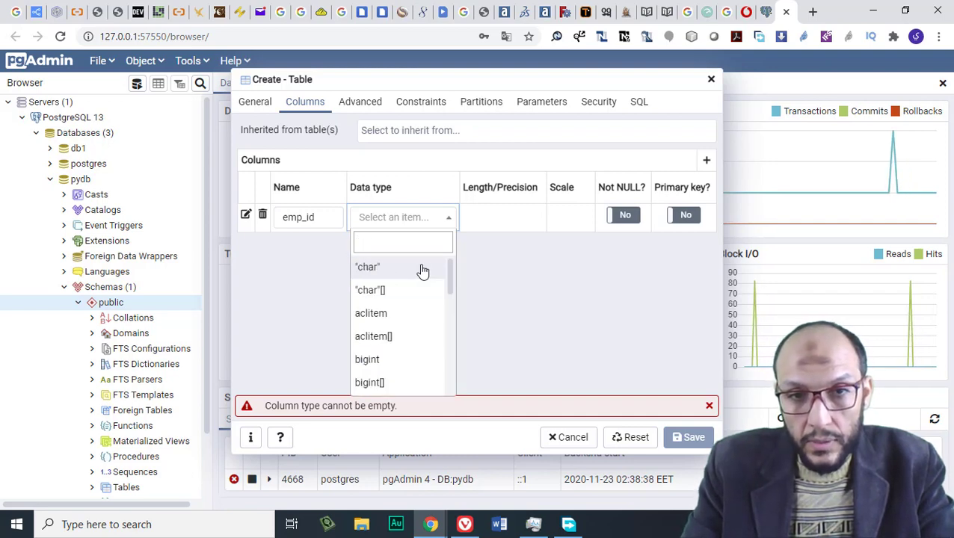
scroll(421, 290, down, 9)
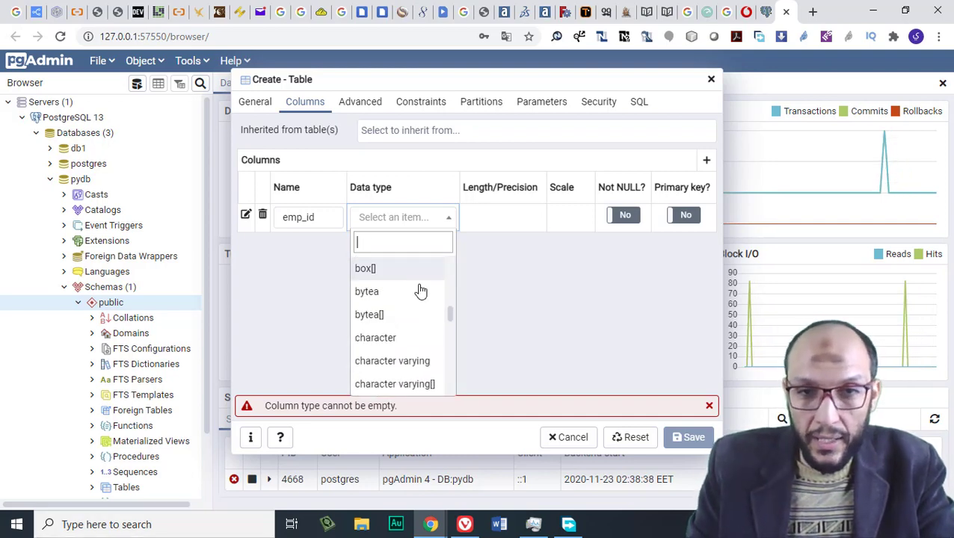
scroll(421, 290, down, 9)
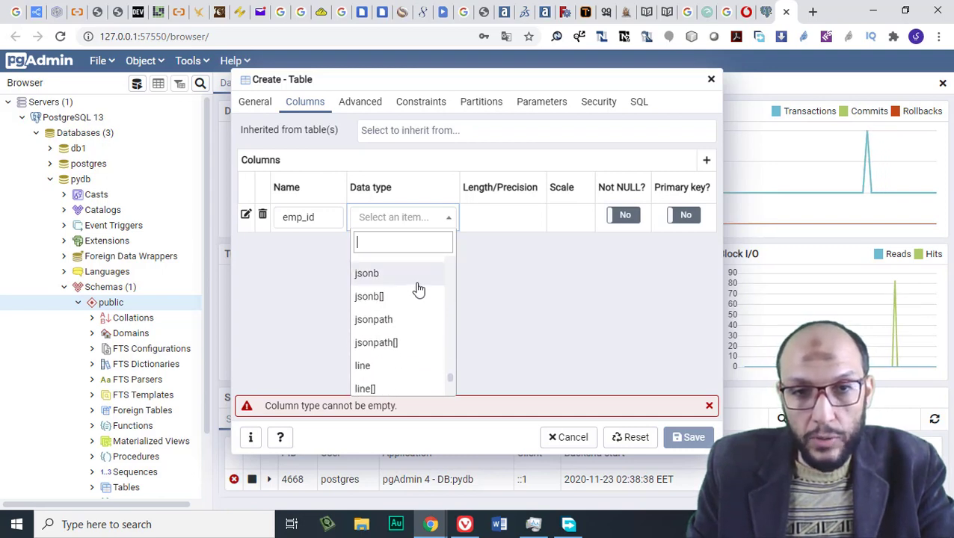
scroll(419, 290, down, 2)
scroll(418, 290, up, 4)
text(js)
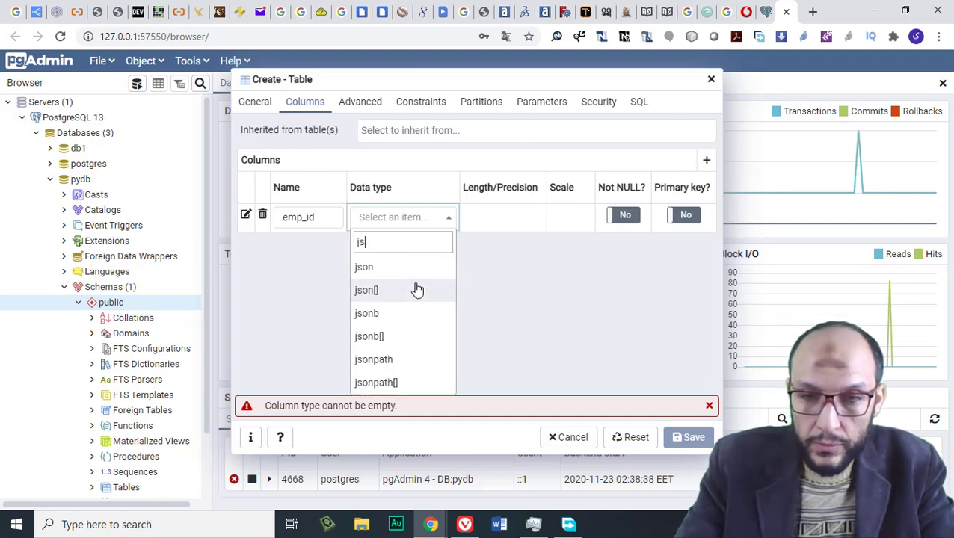
key(BackSpace)
key(BackSpace)
key(BackSpace)
key(BackSpace)
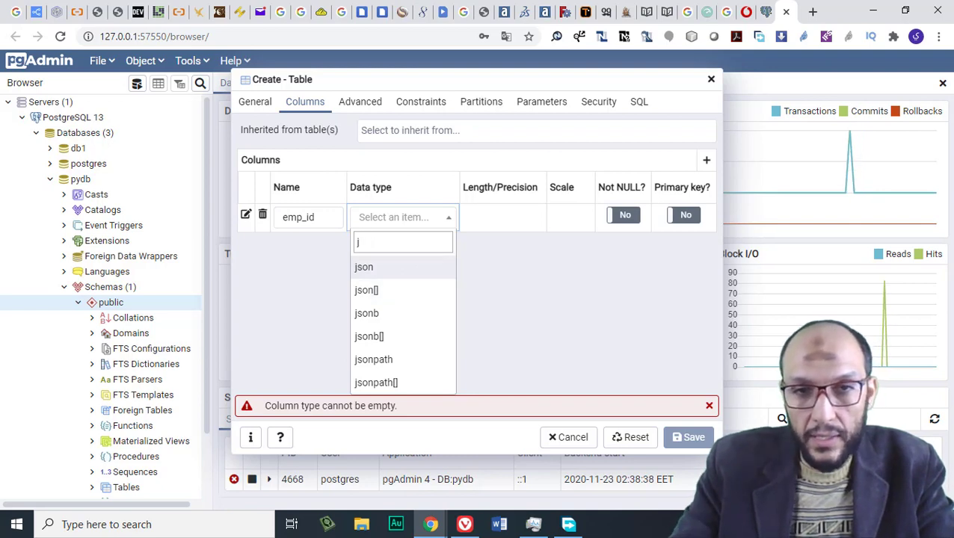
text(xml)
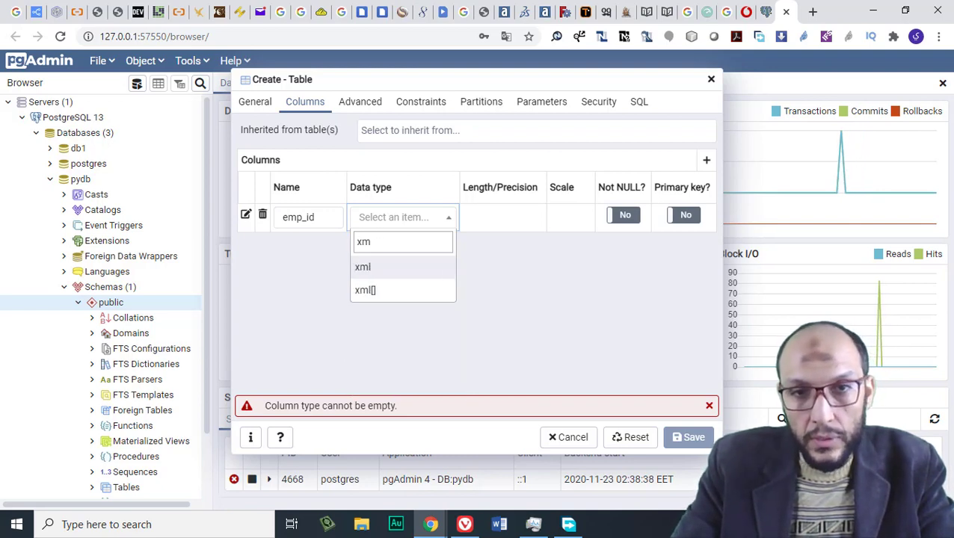
key(BackSpace)
key(BackSpace)
key(BackSpace)
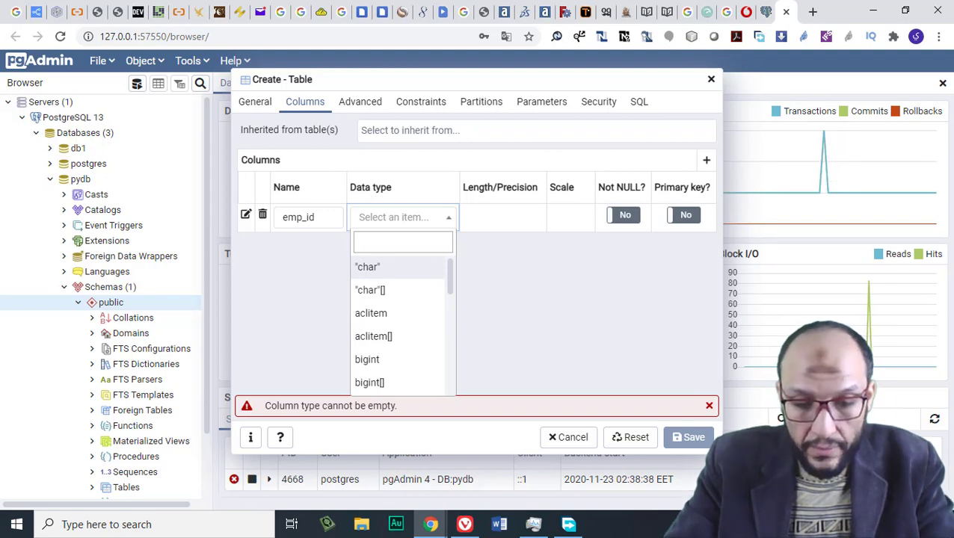
text(date)
key(BackSpace)
key(BackSpace)
key(BackSpace)
key(BackSpace)
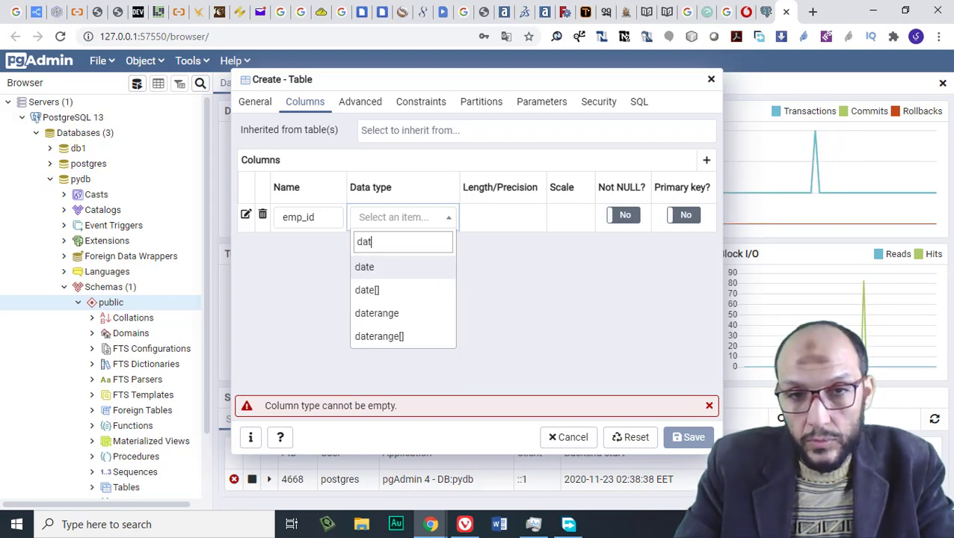
text(timr)
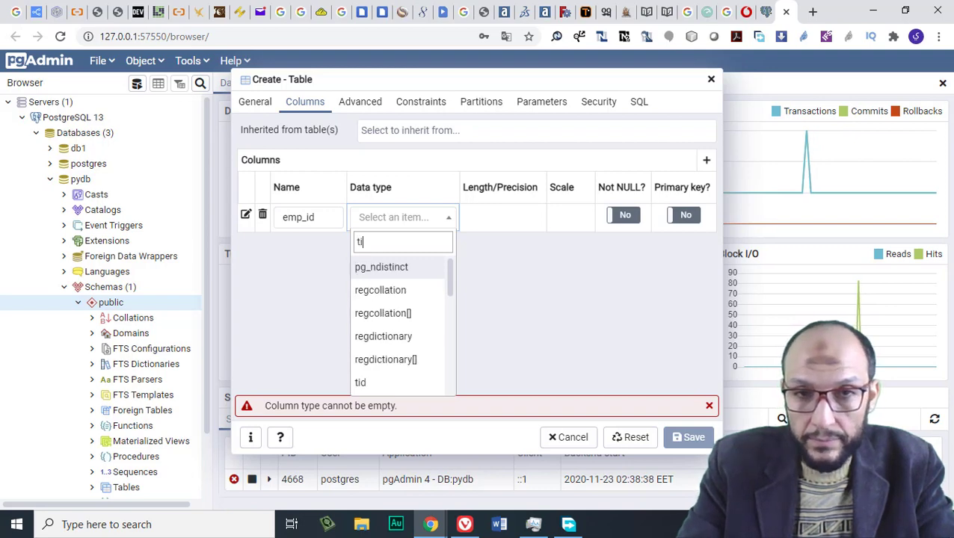
key(BackSpace)
key(BackSpace)
text(me)
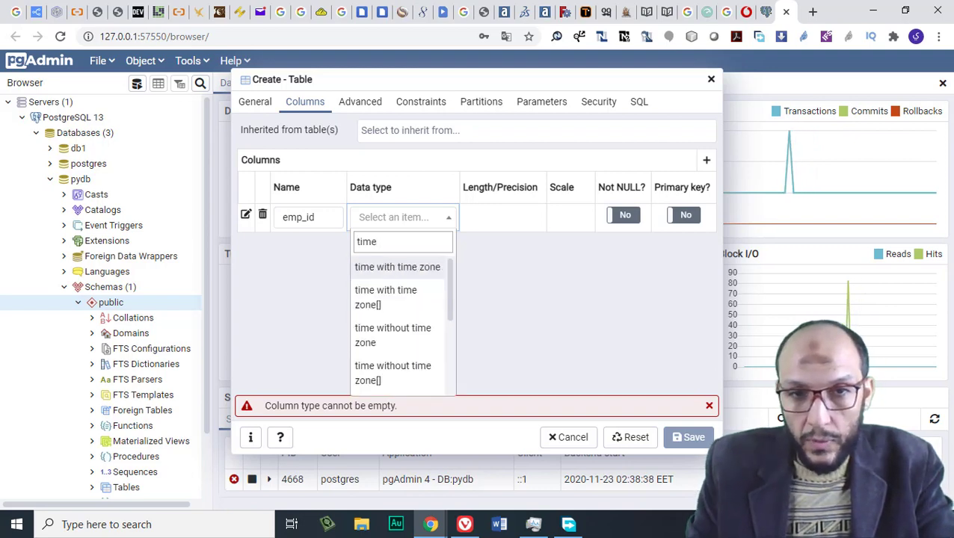
scroll(452, 310, down, 3)
scroll(442, 334, up, 3)
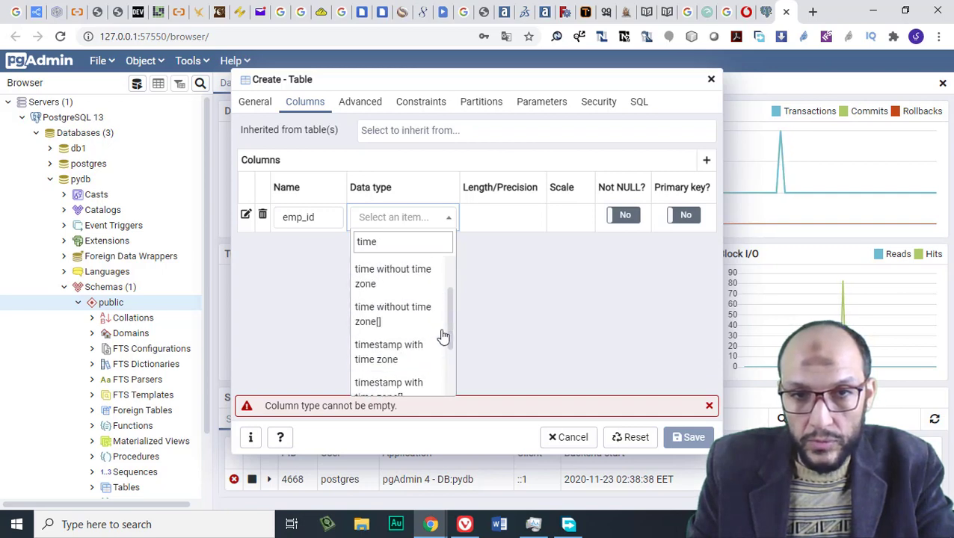
scroll(442, 337, up, 1)
key(BackSpace)
key(BackSpace)
key(BackSpace)
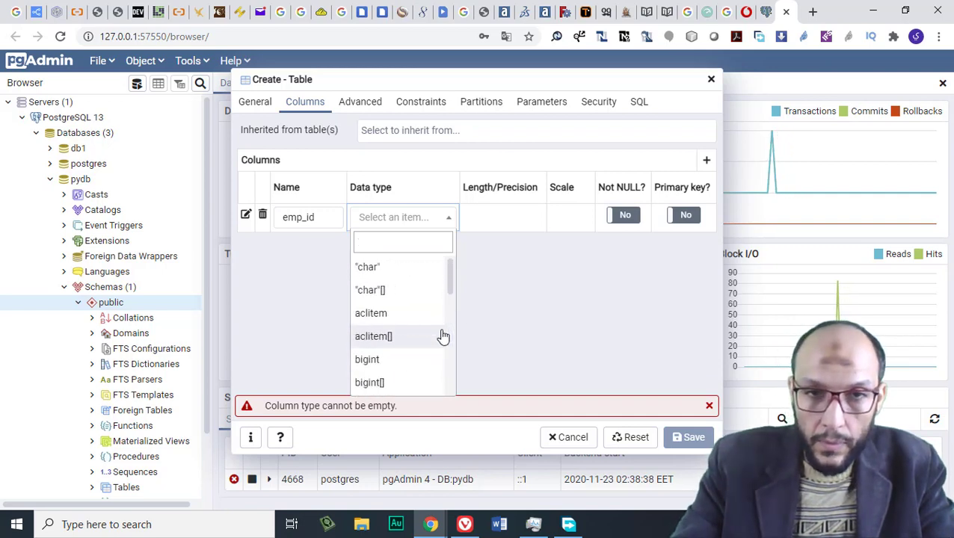
text(datet)
key(BackSpace)
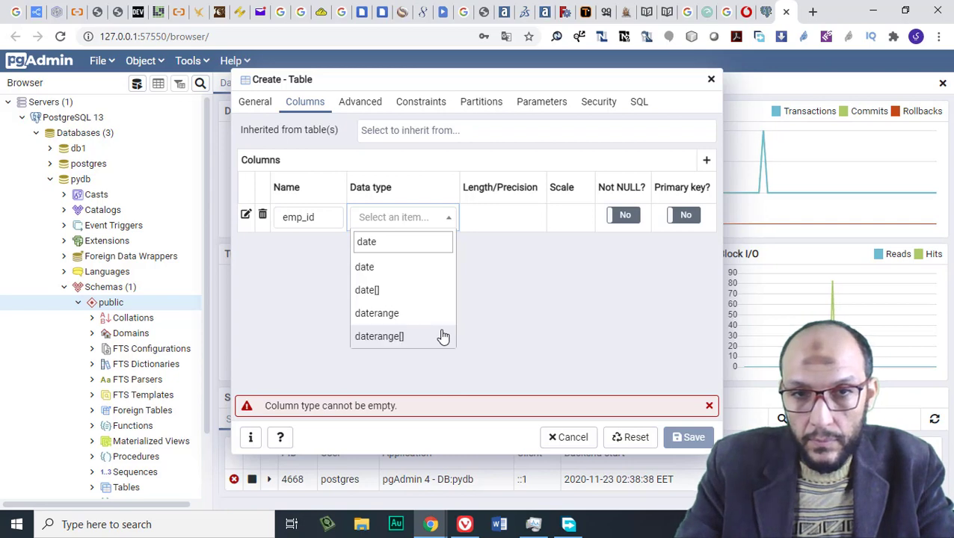
key(BackSpace)
key(BackSpace)
key(BackSpace)
text(time)
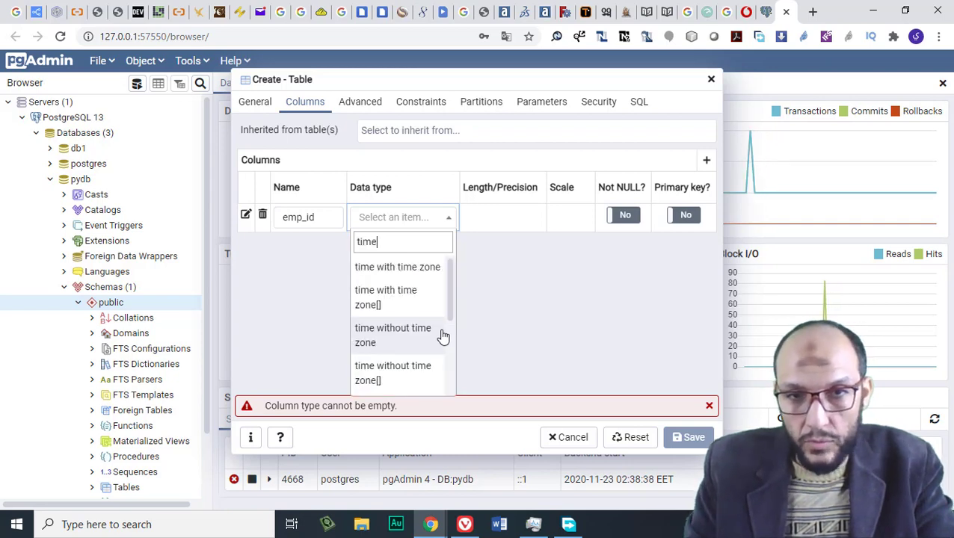
scroll(444, 336, down, 3)
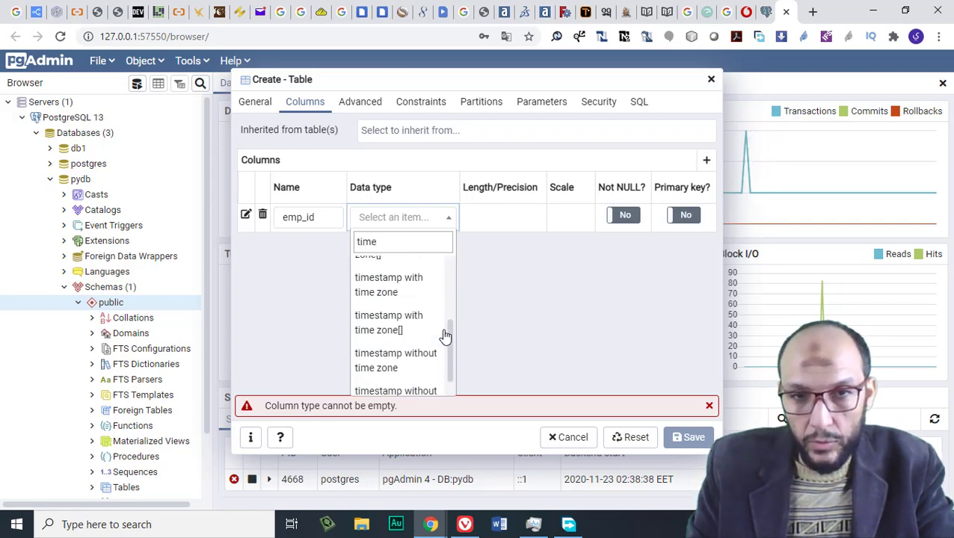
scroll(444, 337, up, 2)
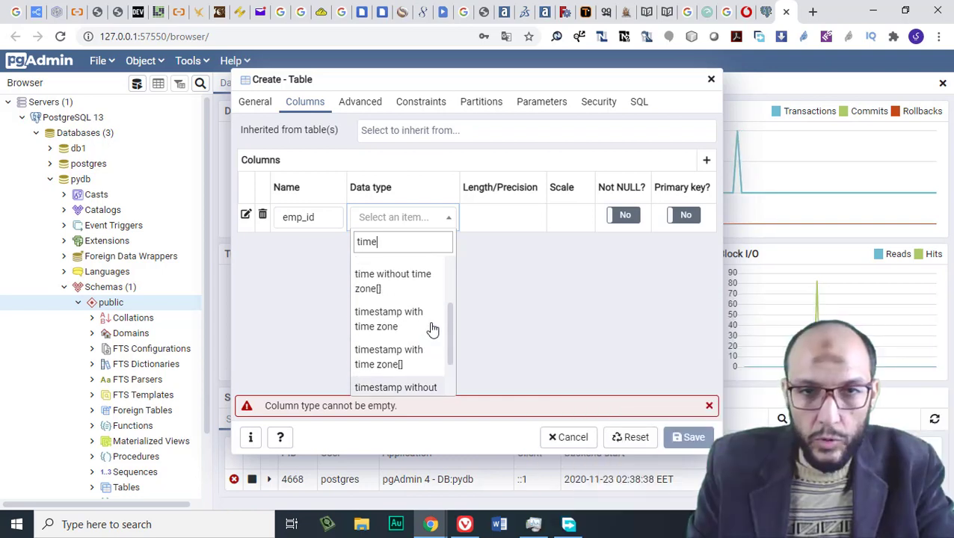
scroll(432, 330, up, 2)
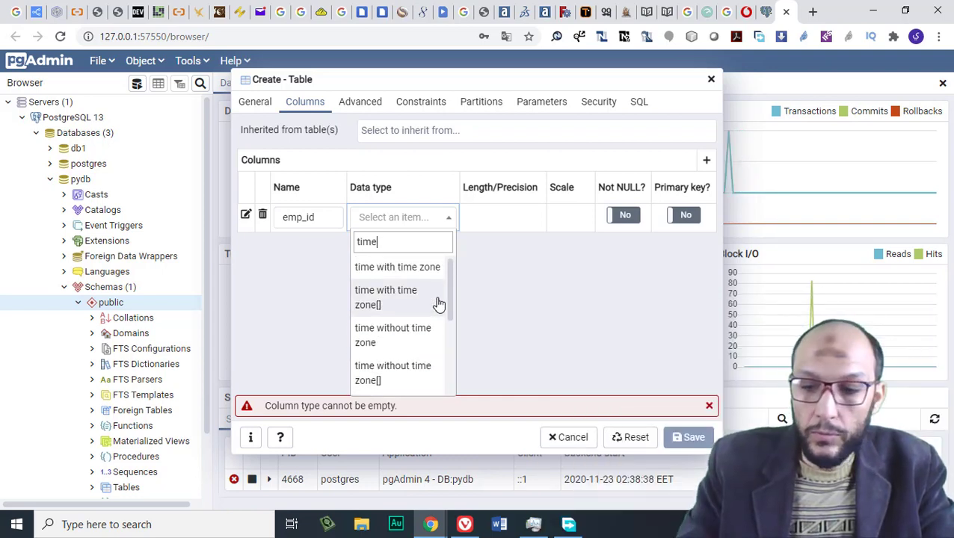
key(BackSpace)
key(BackSpace)
key(BackSpace)
key(BackSpace)
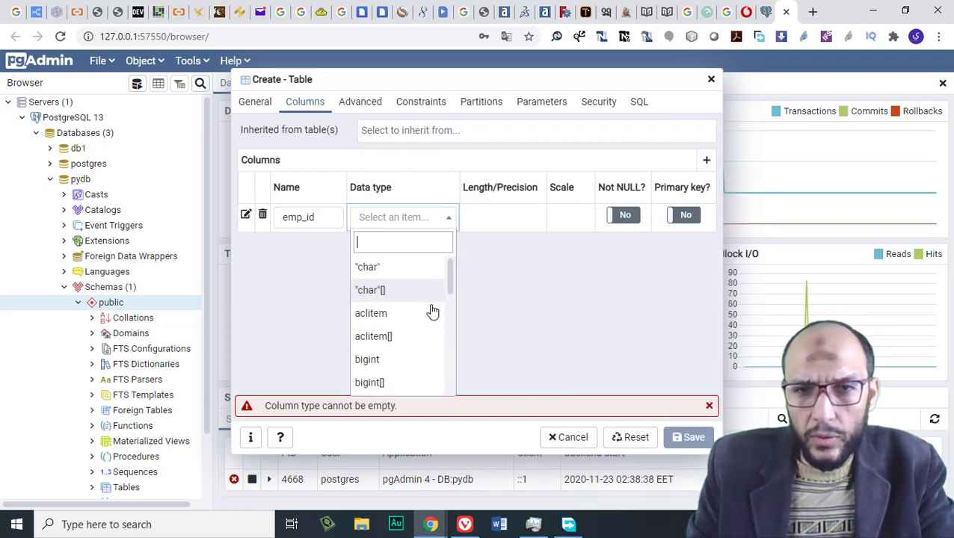
scroll(433, 312, down, 3)
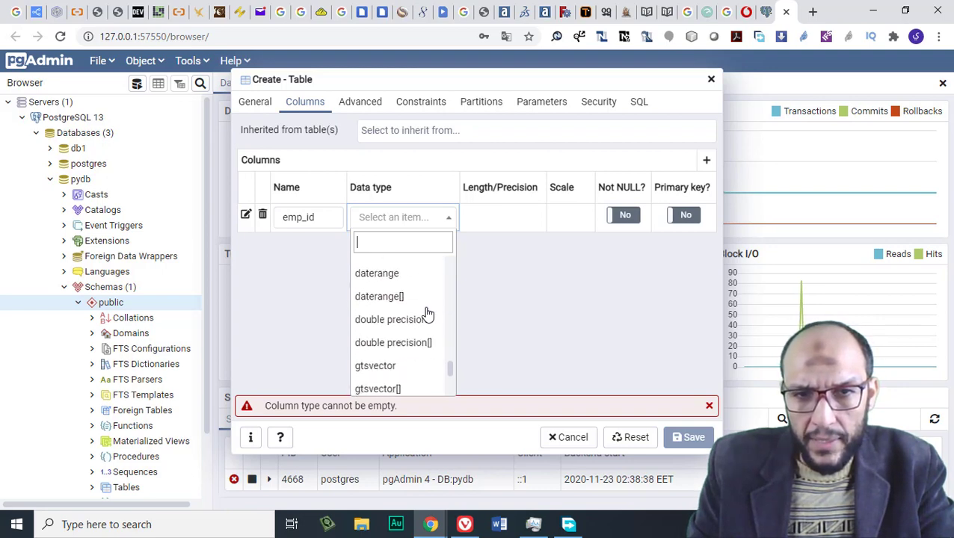
scroll(428, 314, down, 3)
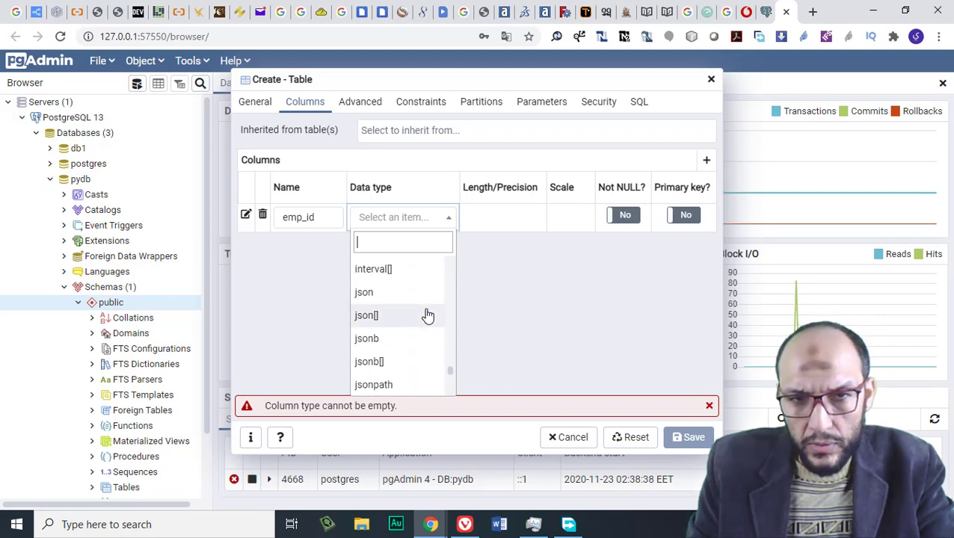
scroll(428, 316, down, 3)
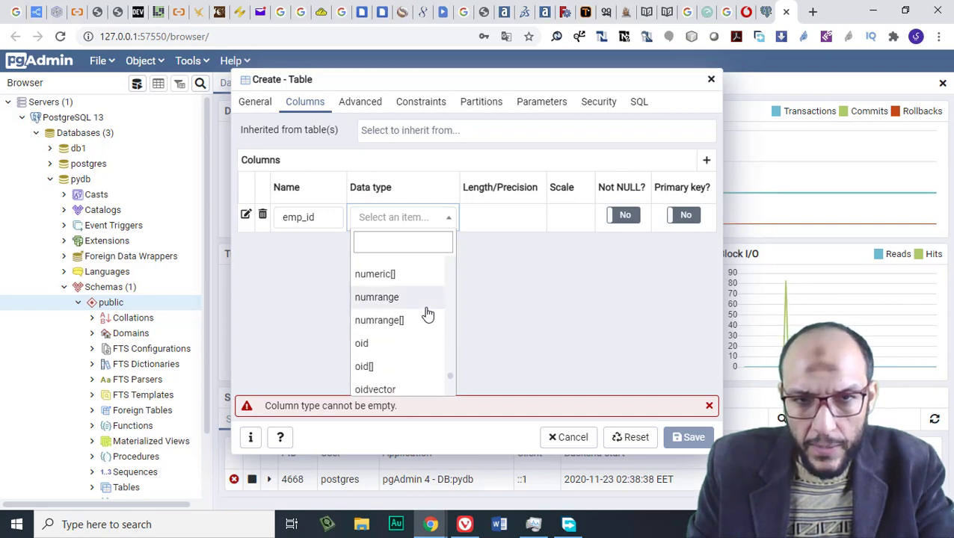
scroll(427, 315, down, 6)
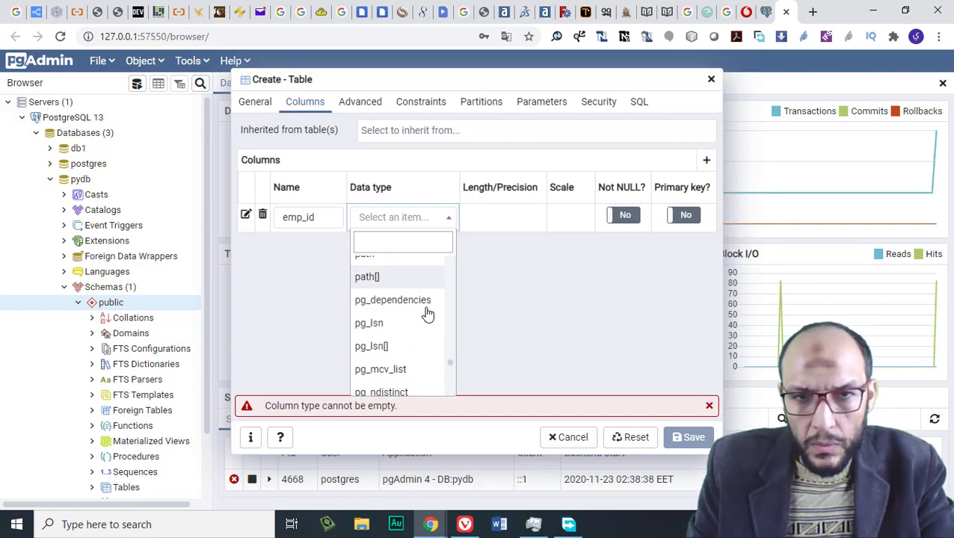
scroll(427, 316, down, 3)
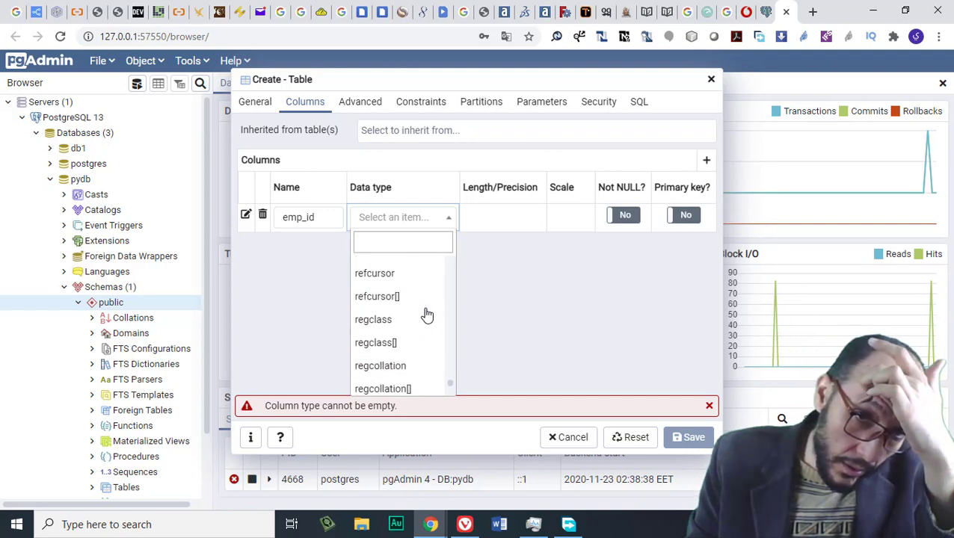
scroll(426, 313, up, 3)
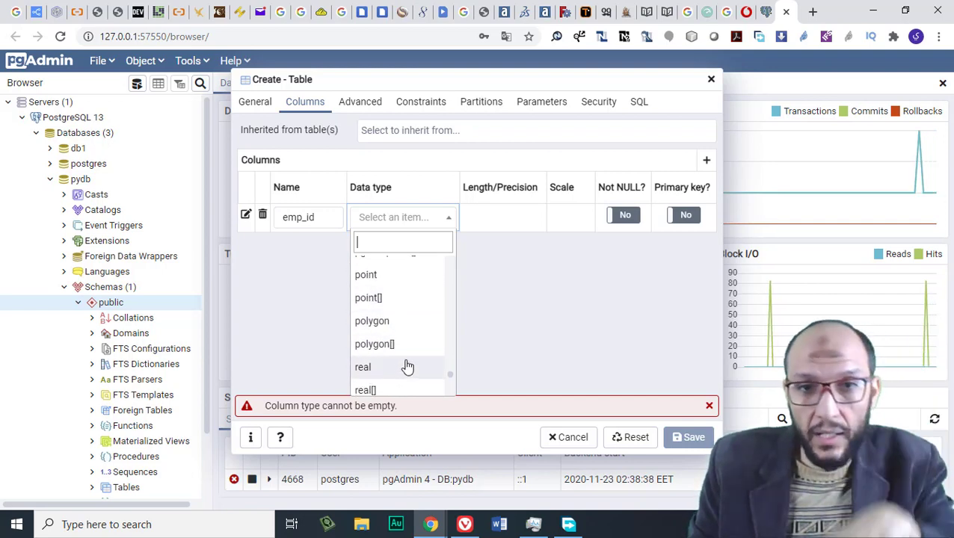
scroll(404, 367, down, 4)
scroll(412, 353, down, 8)
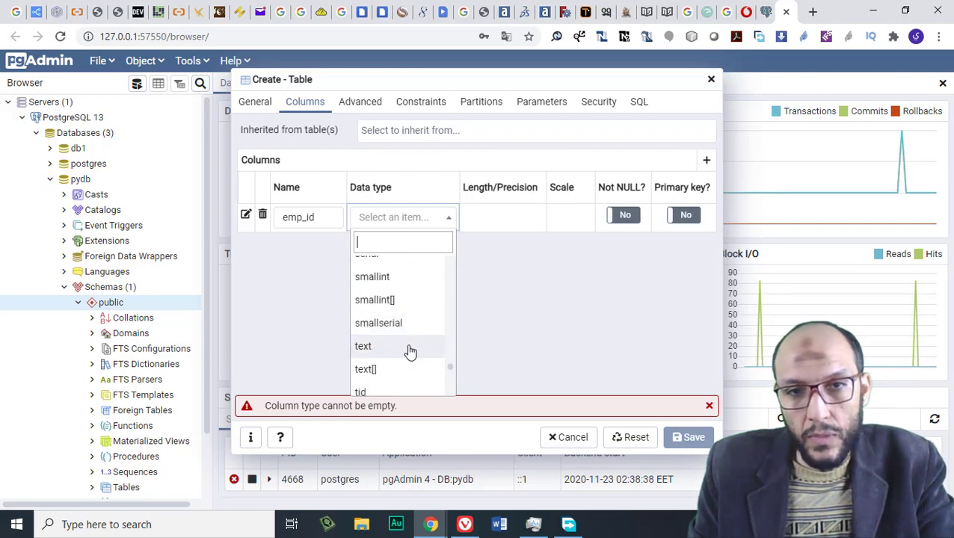
scroll(411, 351, down, 3)
scroll(411, 350, up, 3)
scroll(410, 348, up, 1)
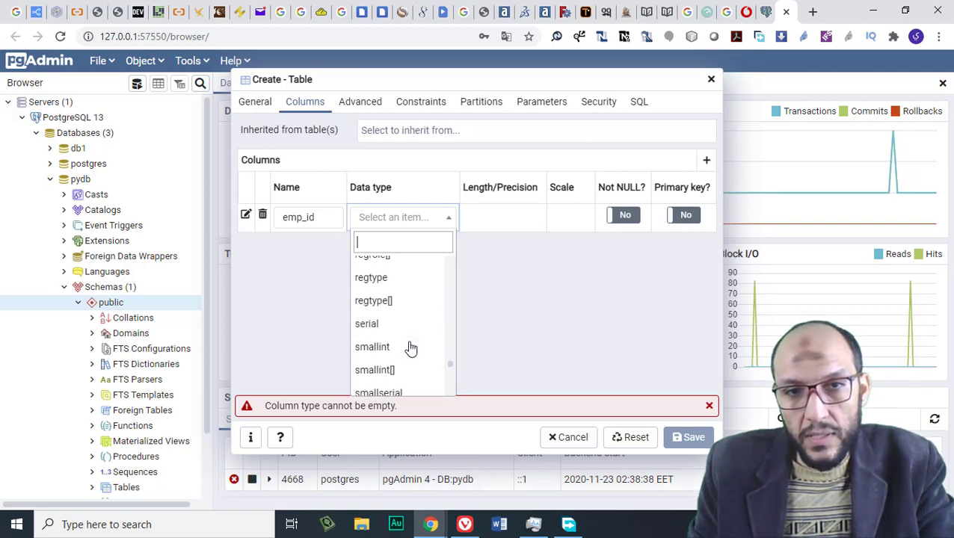
scroll(410, 347, up, 1)
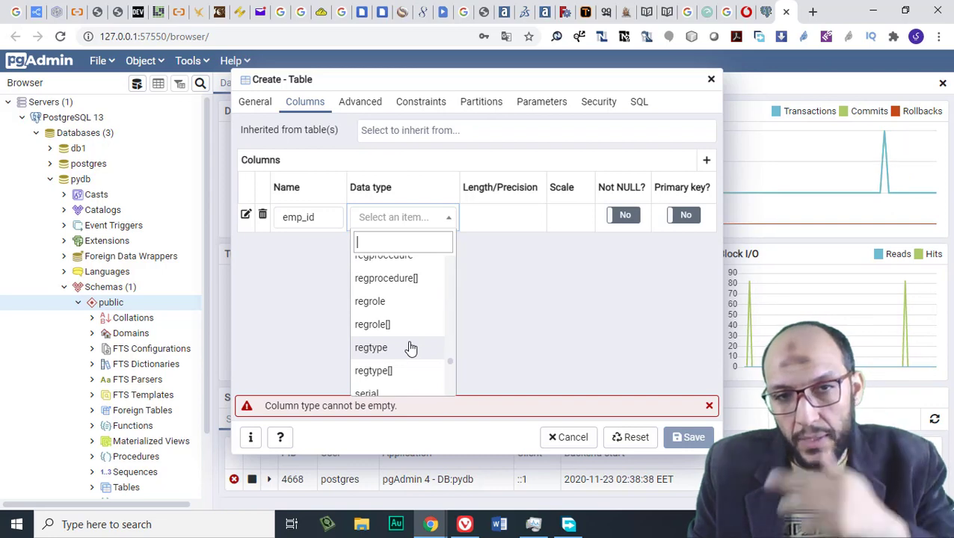
scroll(410, 349, down, 4)
scroll(410, 349, down, 10)
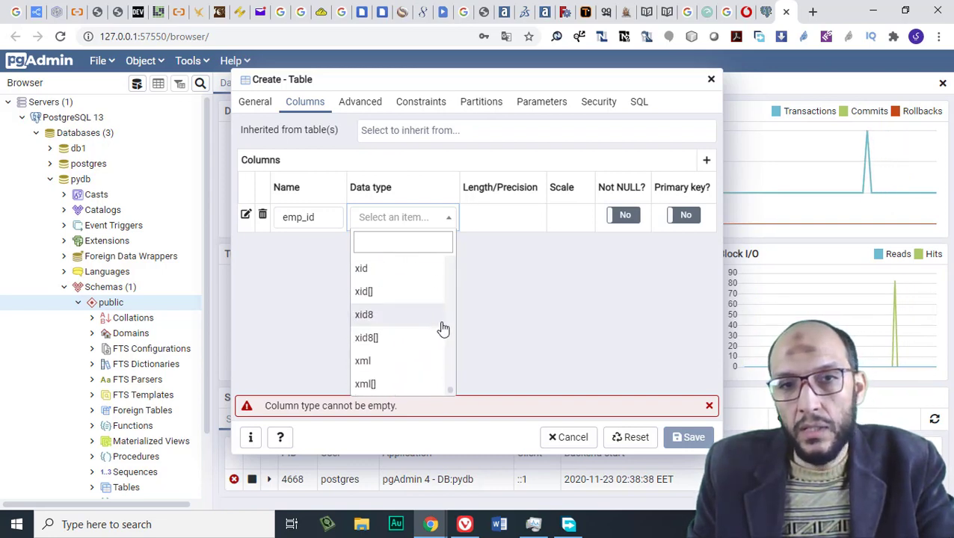
click(455, 216)
click(441, 219)
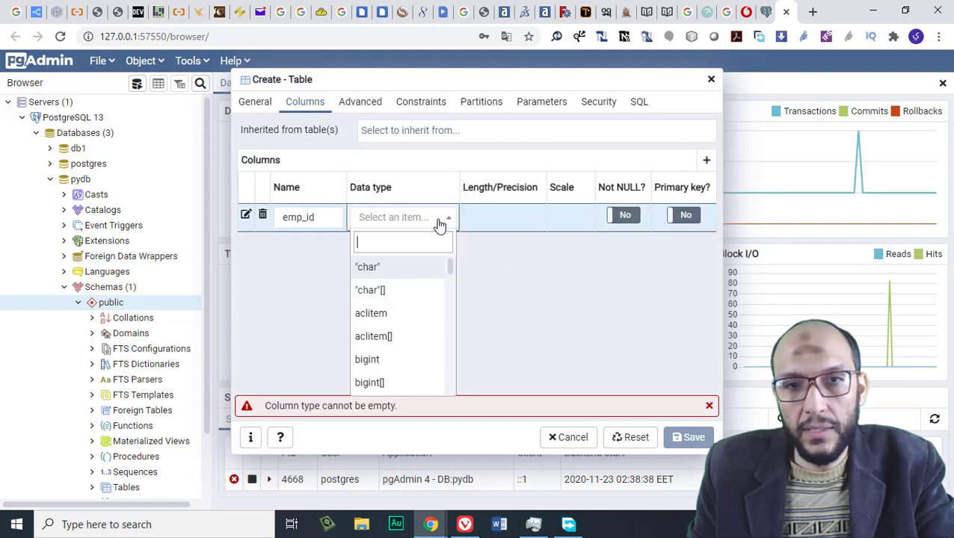
Pick char as emp_id's data type and finish editing the cell
click(405, 270)
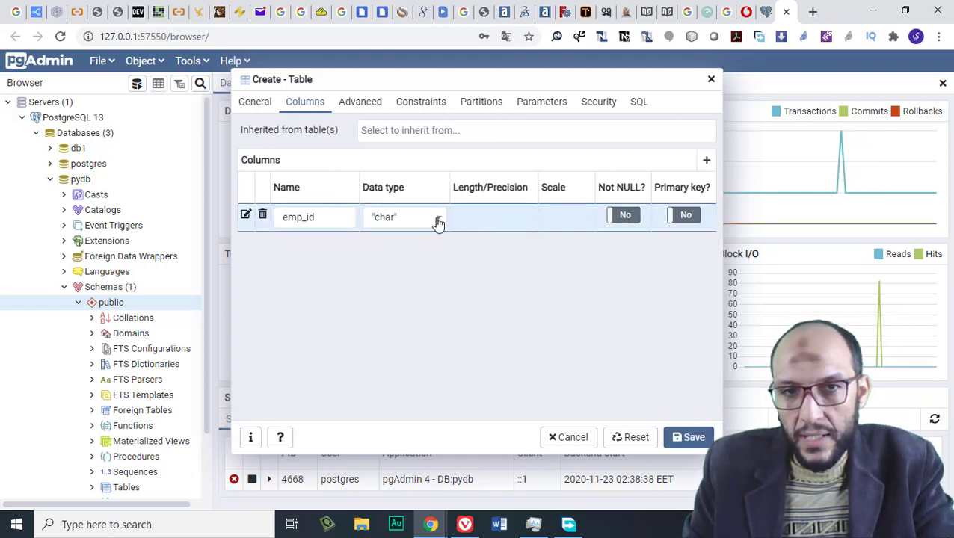
click(395, 219)
click(399, 220)
click(393, 221)
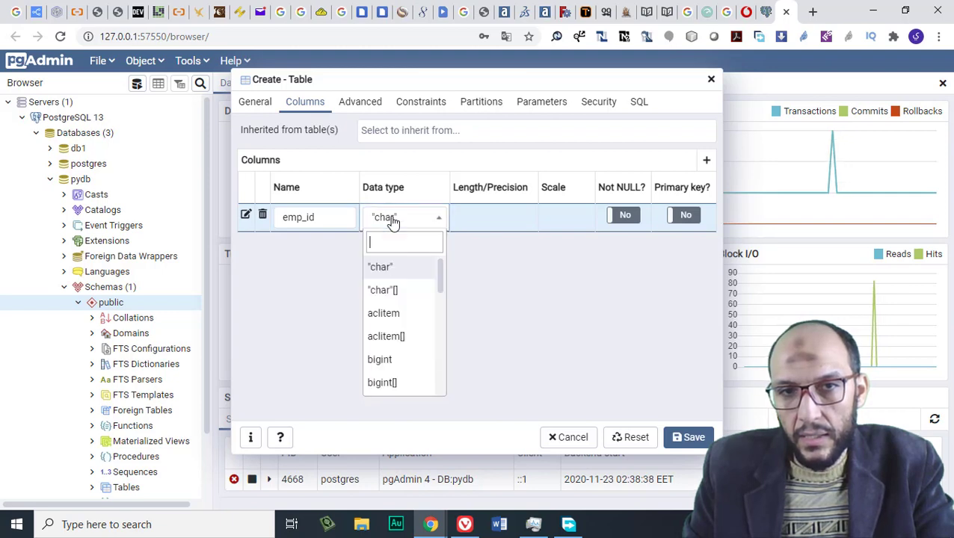
click(390, 222)
click(485, 220)
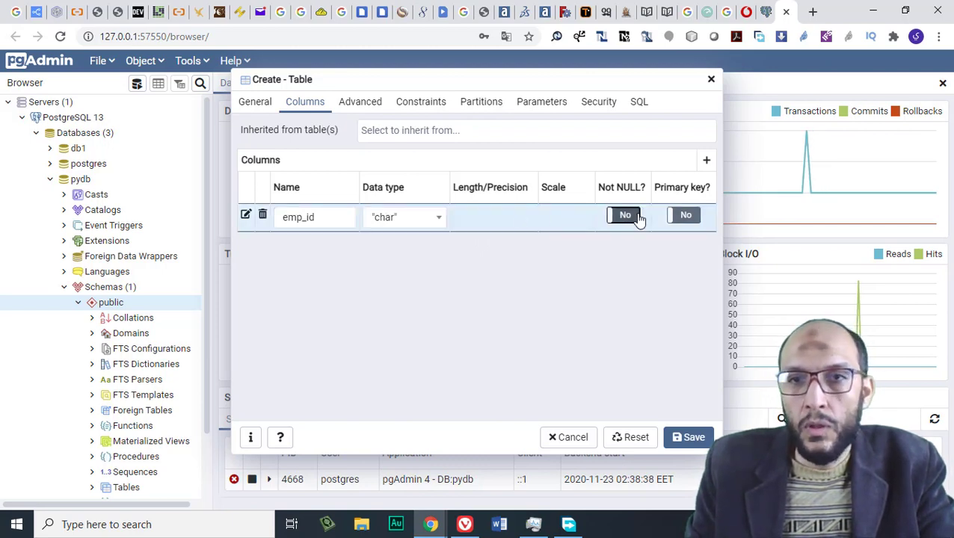
Set emp_id to character with length 4 and add a second column row
click(430, 219)
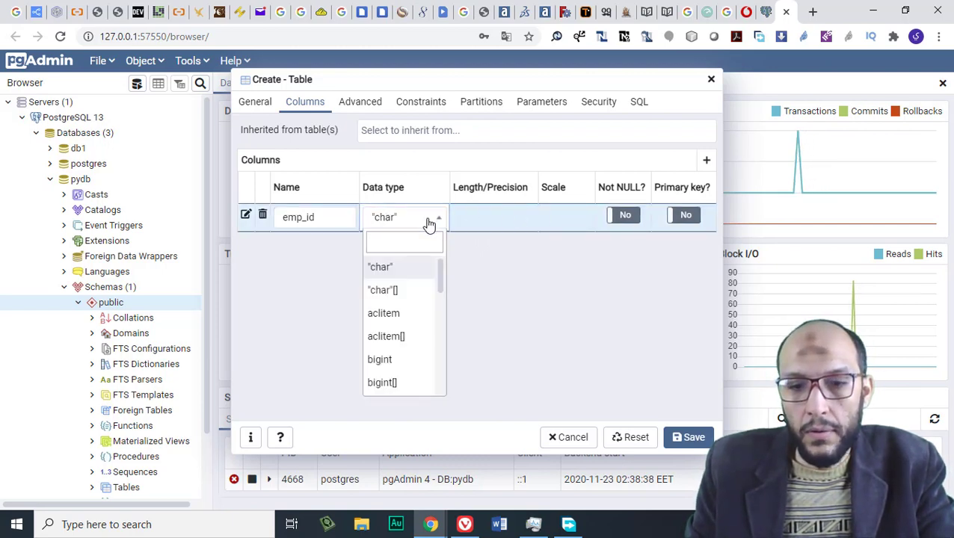
text(cha)
key(Down)
key(Down)
key(Down)
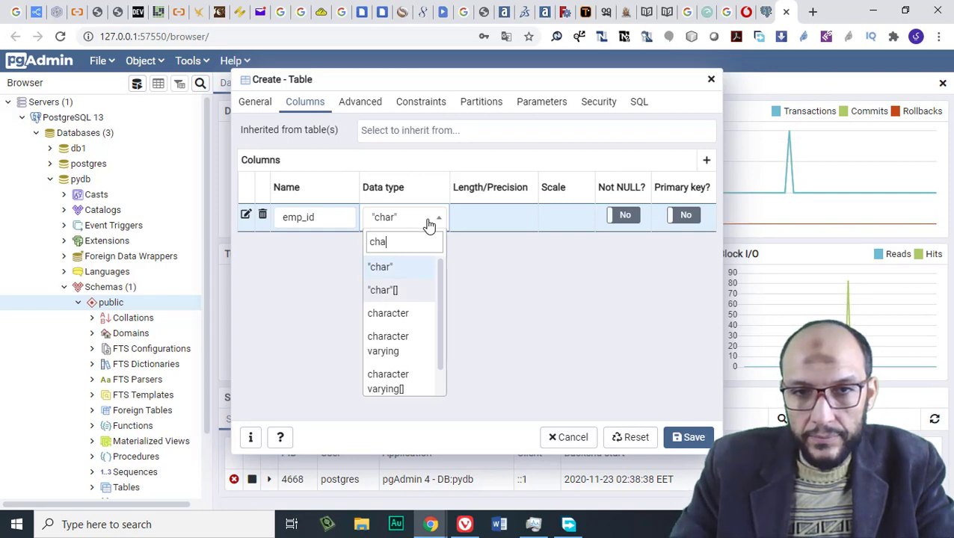
key(Up)
key(Return)
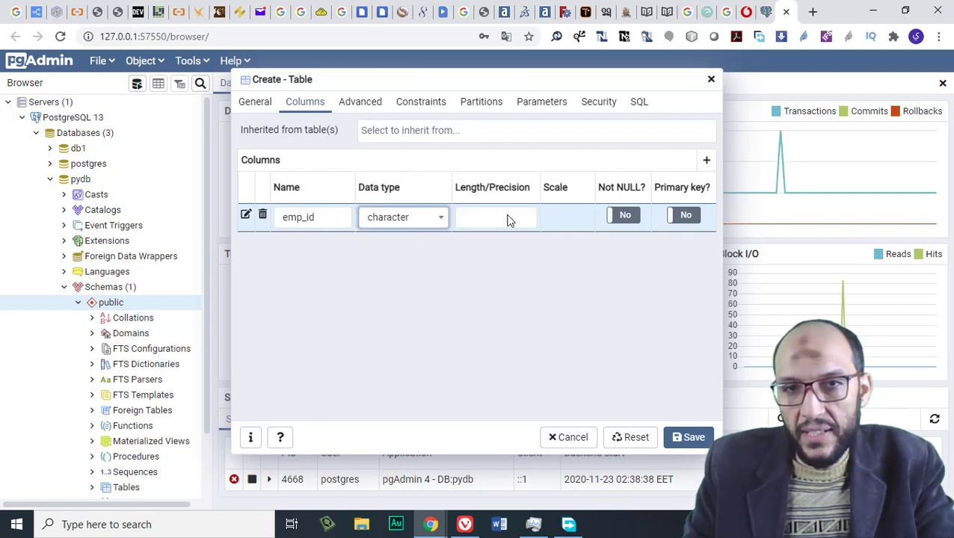
click(507, 219)
text(4)
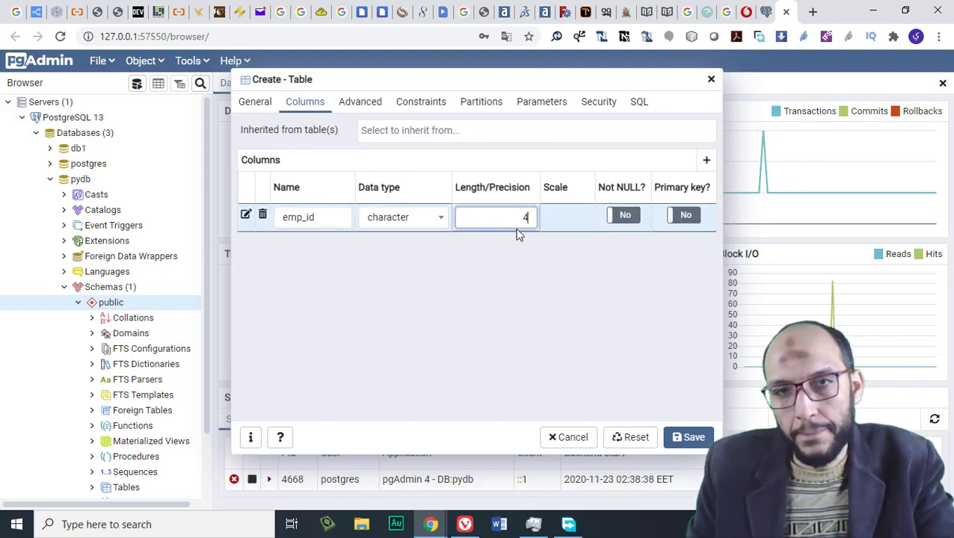
click(708, 163)
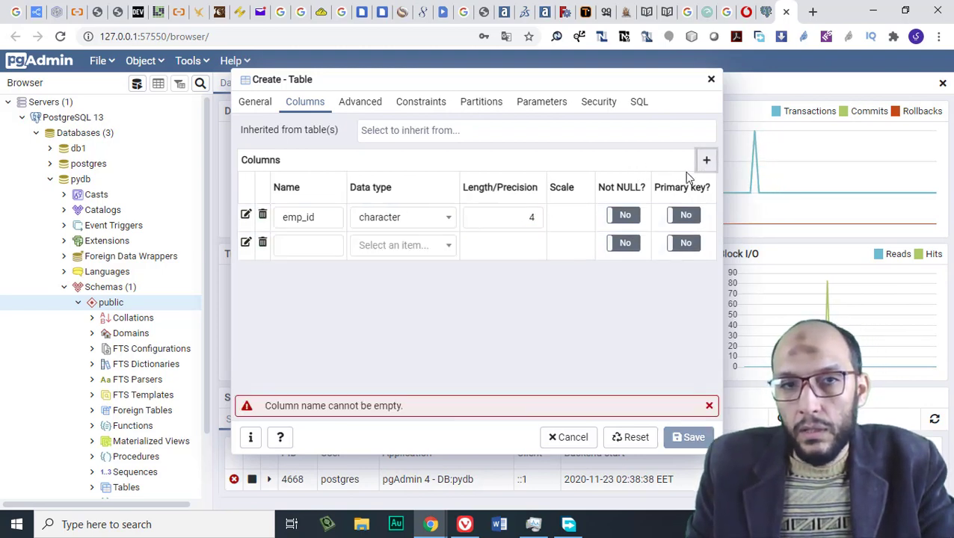
Add a character varying name column, make name and emp_id NOT NULL, and emp_id the primary key
click(333, 242)
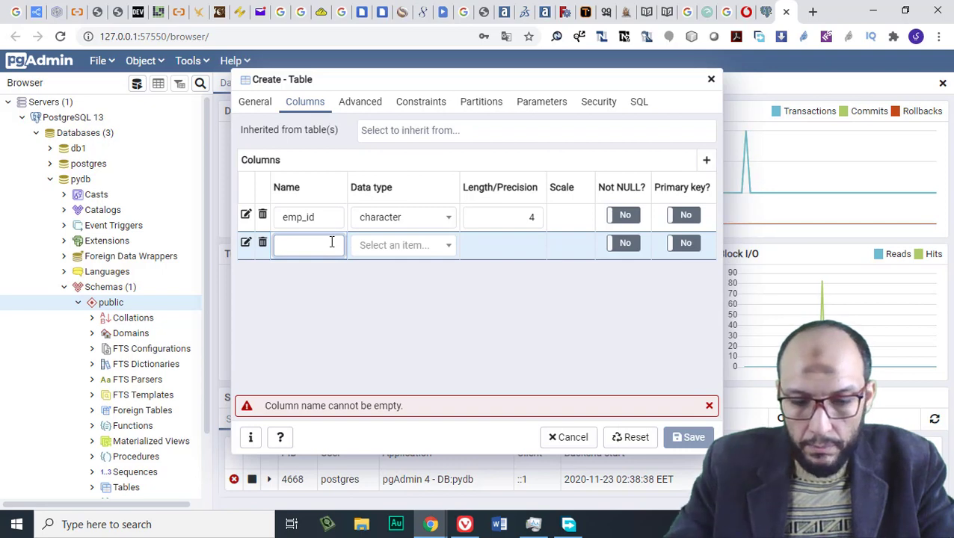
text(name)
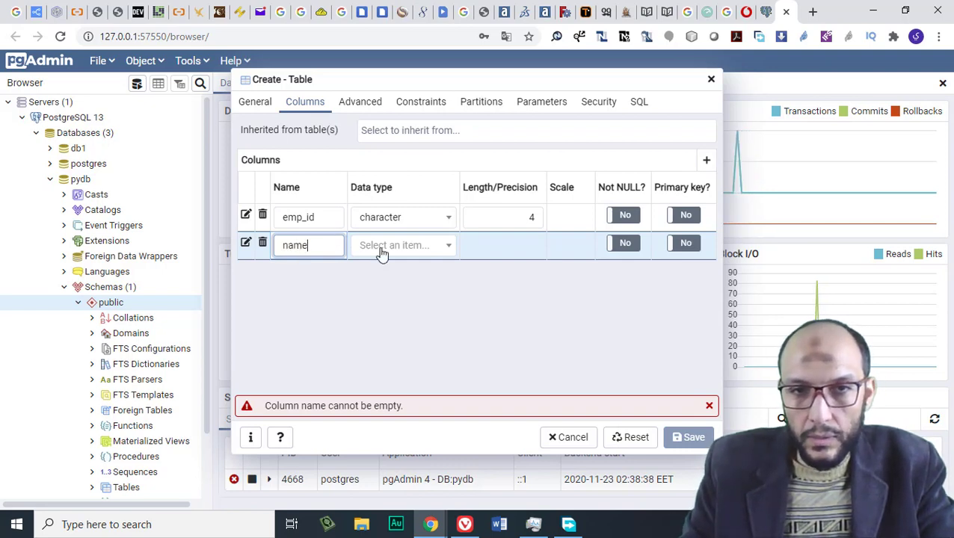
click(381, 248)
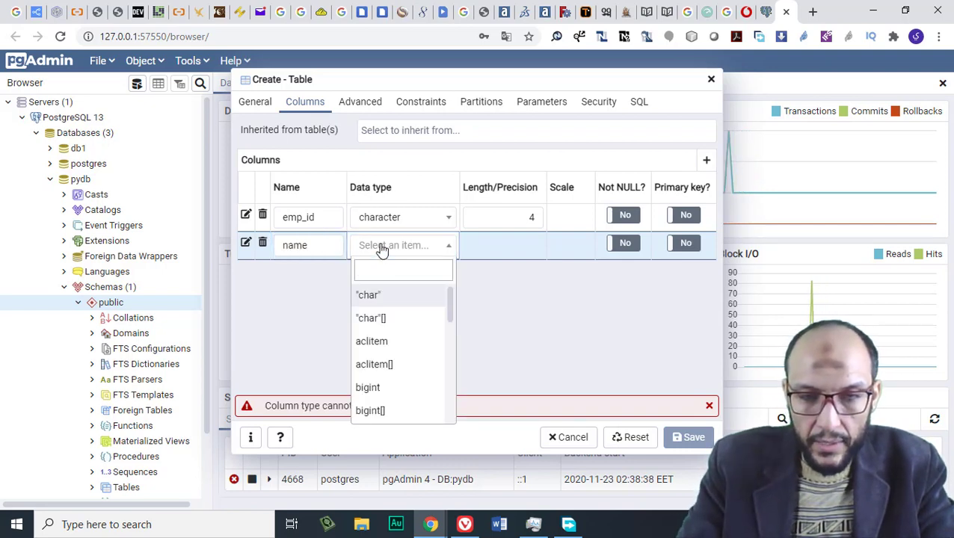
text(va)
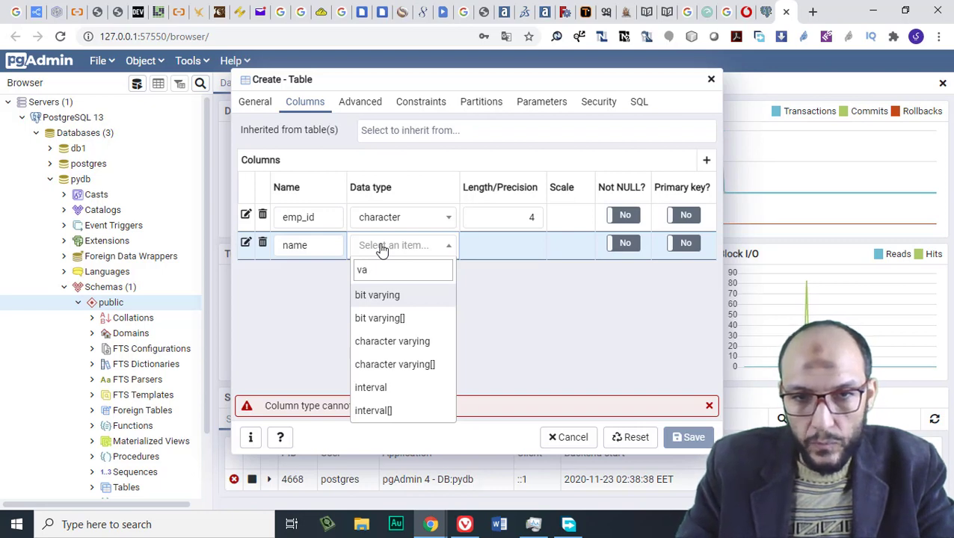
key(Down)
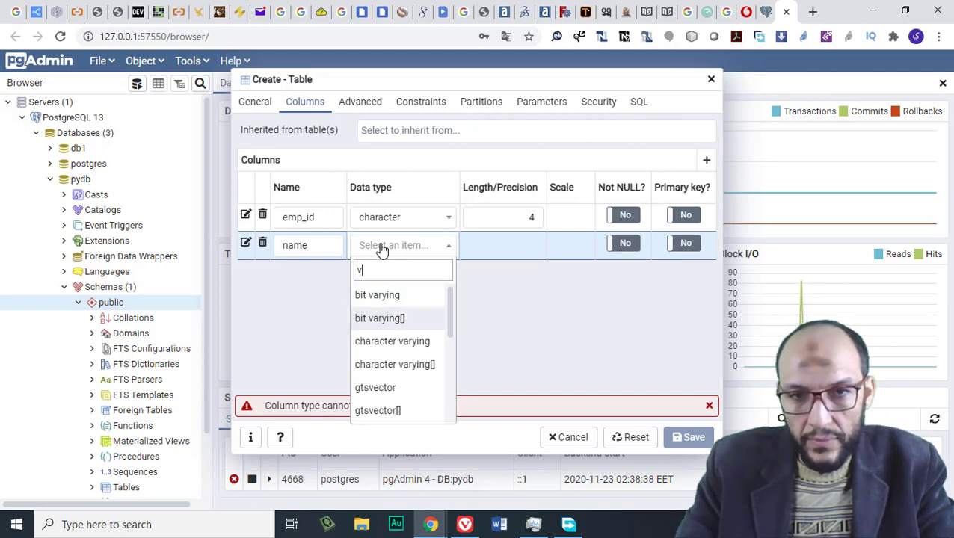
key(Down)
key(Return)
click(483, 243)
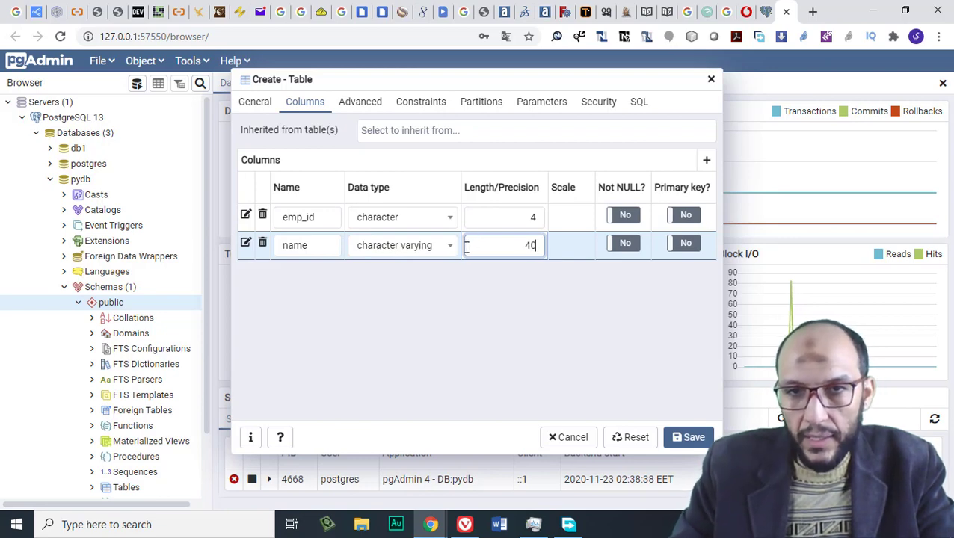
click(625, 244)
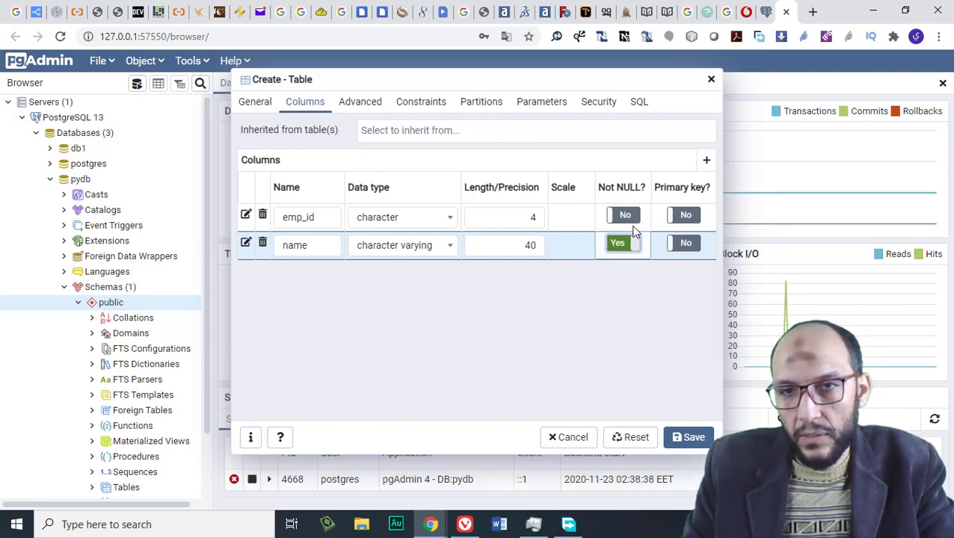
click(625, 215)
click(689, 215)
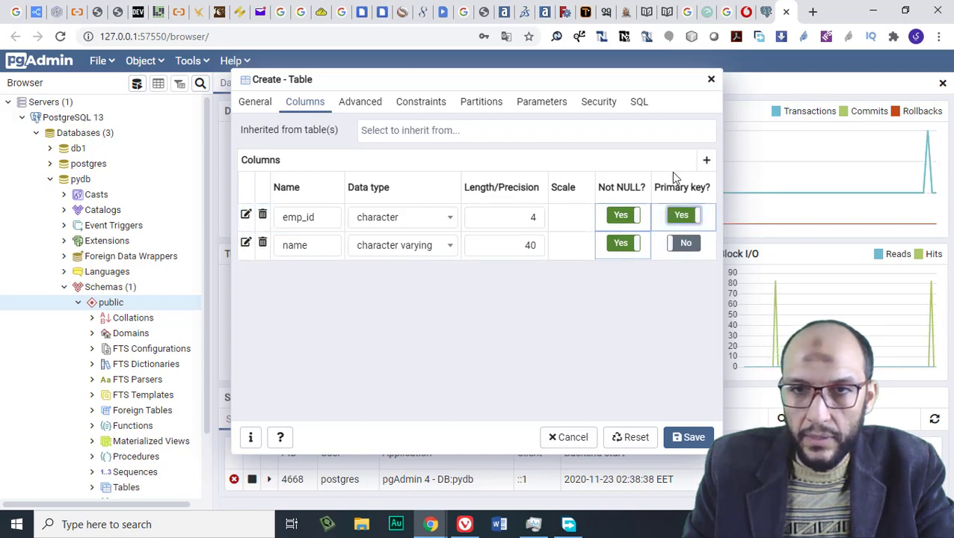
Add a job column of type character varying with length 40
click(704, 162)
click(316, 274)
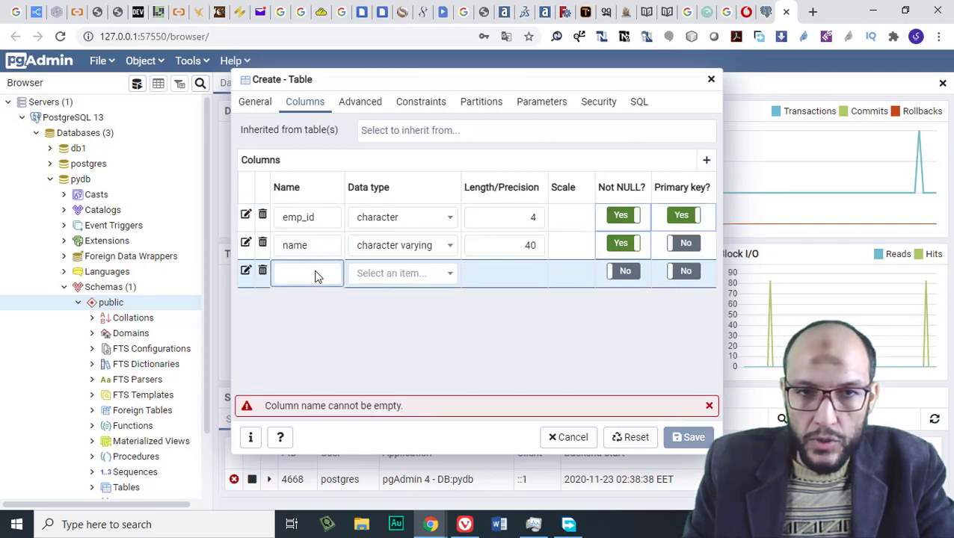
text(lob)
key(Tab)
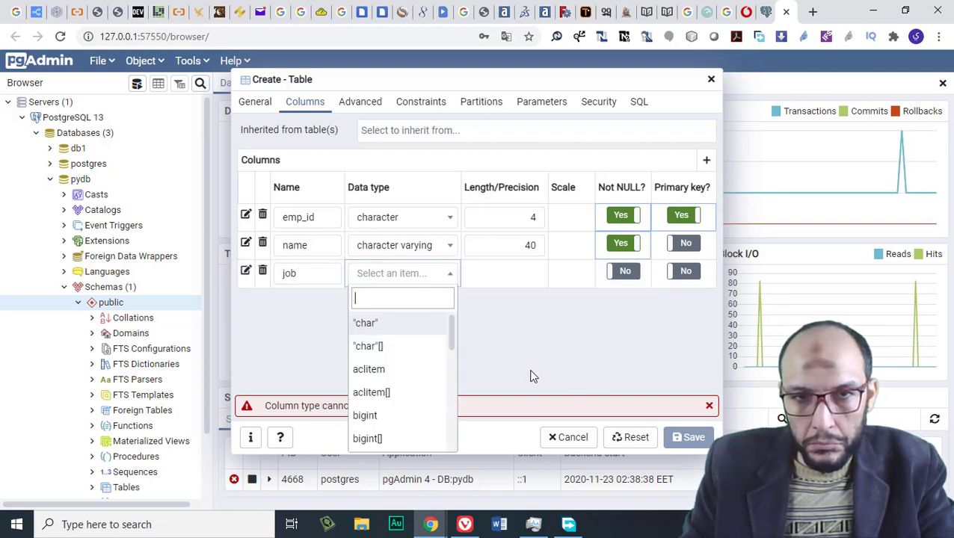
text(ch)
key(Down)
key(Down)
key(Down)
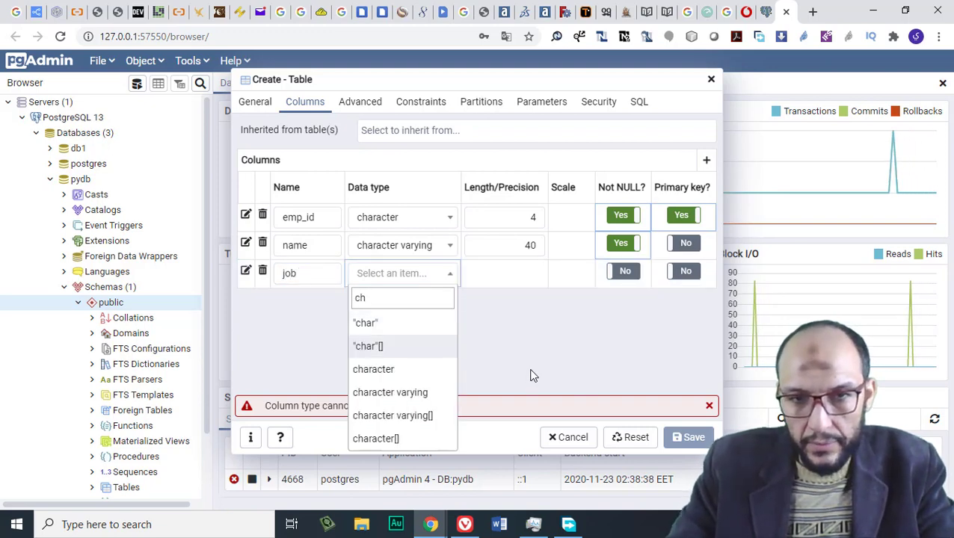
key(Return)
key(Tab)
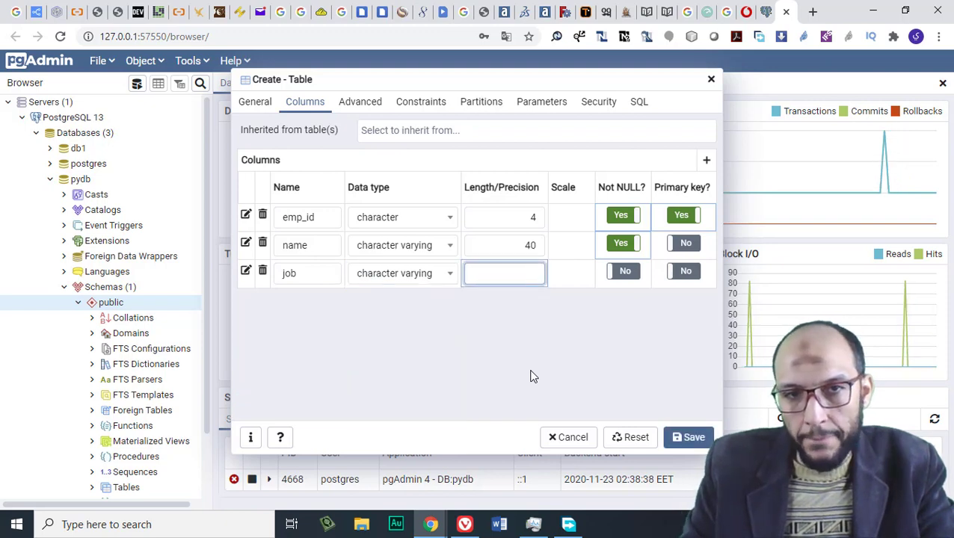
text(40)
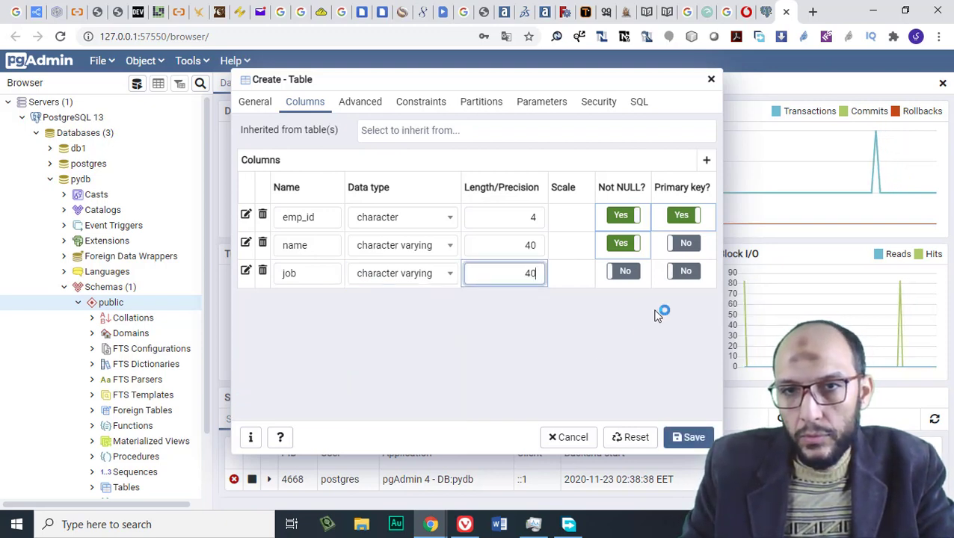
click(704, 161)
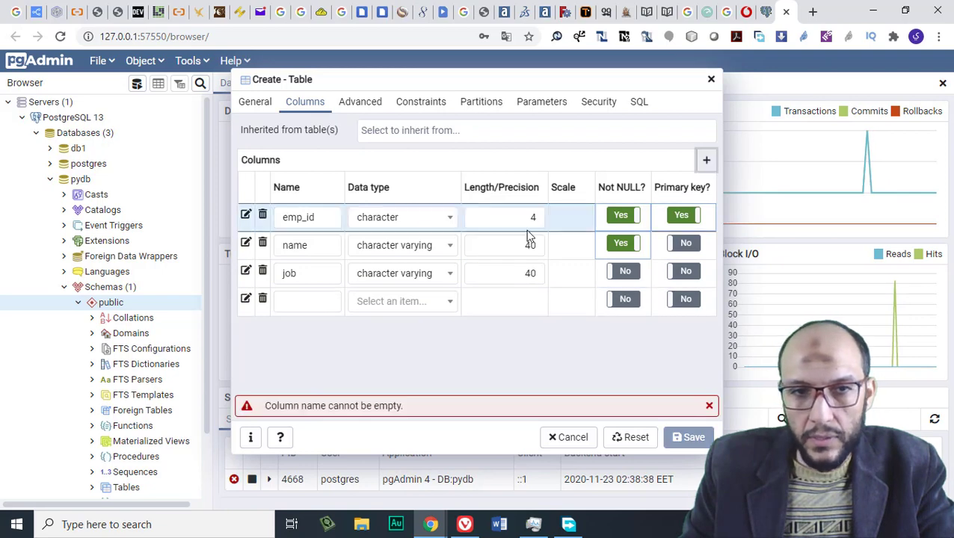
Name the fourth column salary and set its data type to real
text(salary)
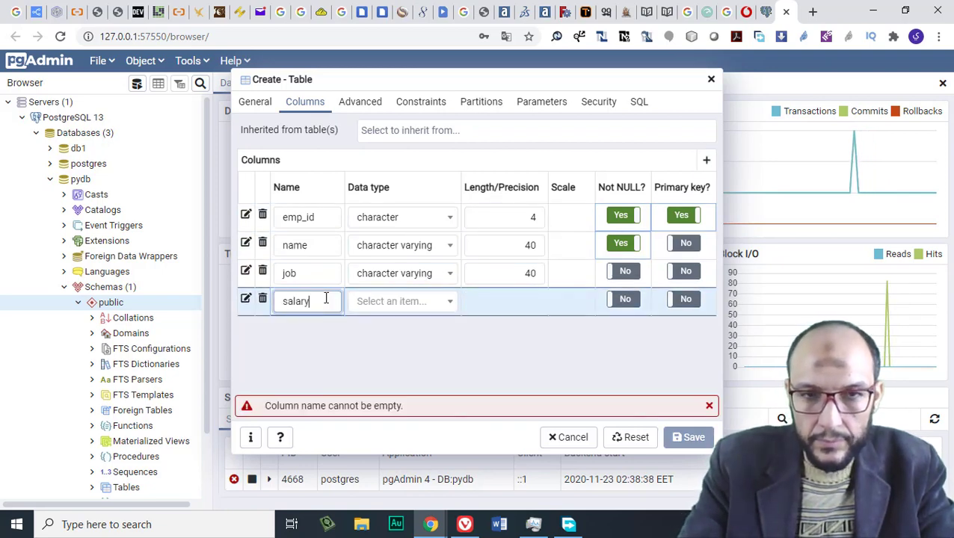
key(Tab)
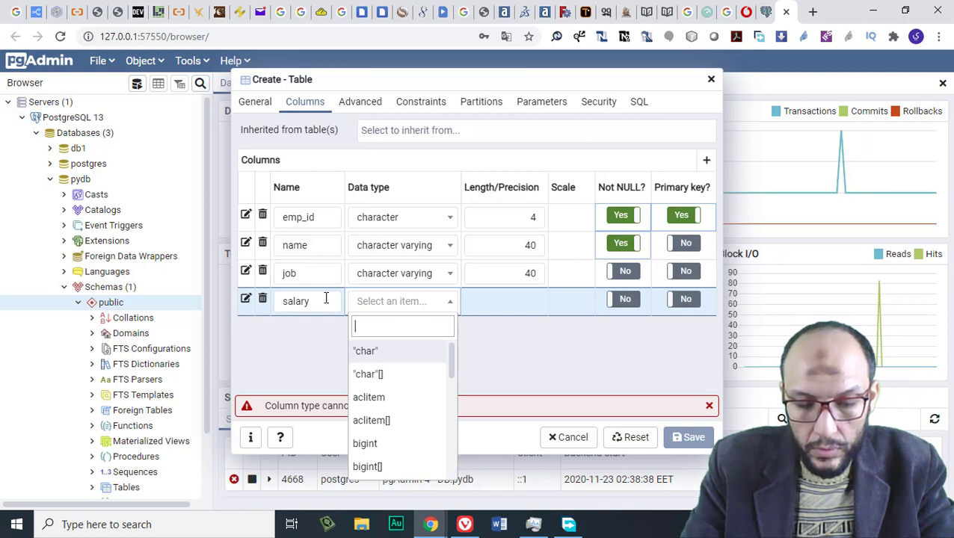
text(rel)
key(BackSpace)
key(BackSpace)
key(BackSpace)
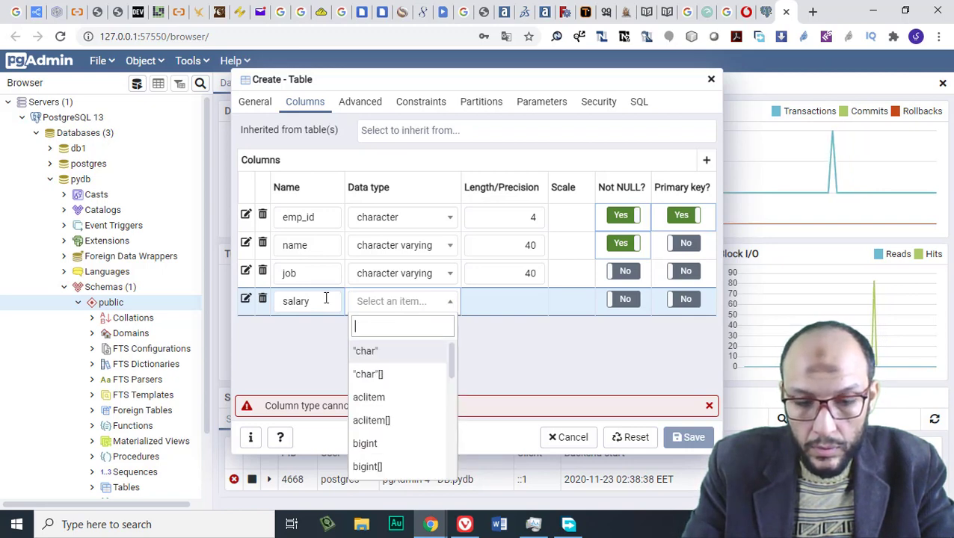
text(do)
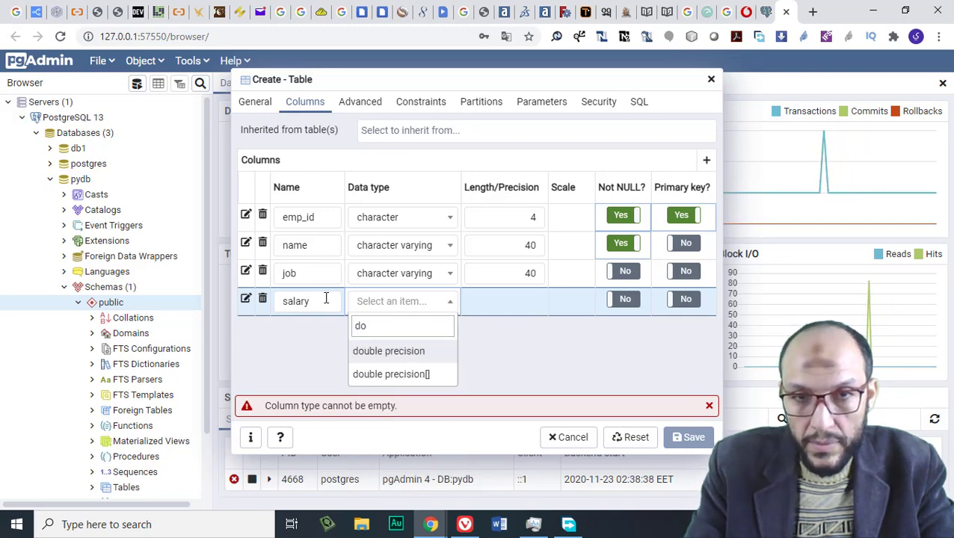
key(Tab)
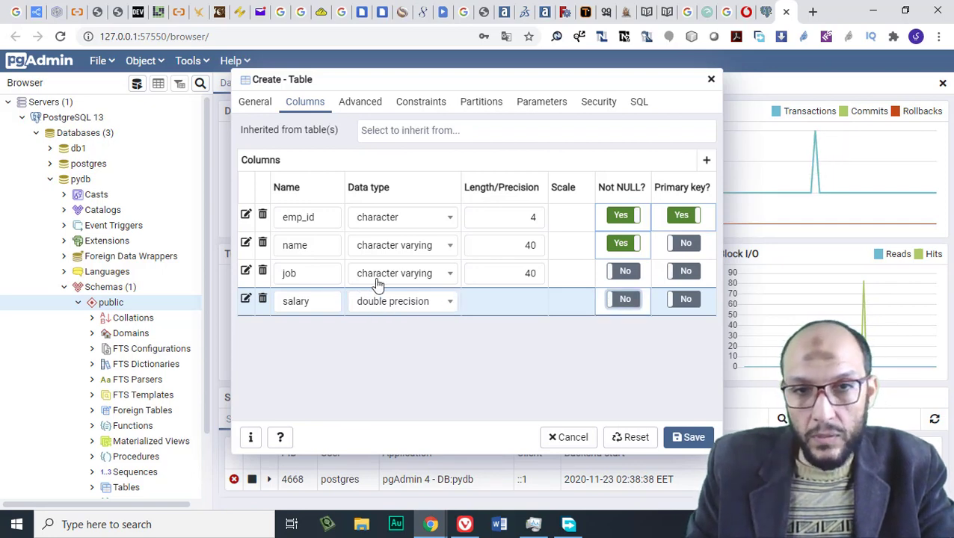
click(406, 306)
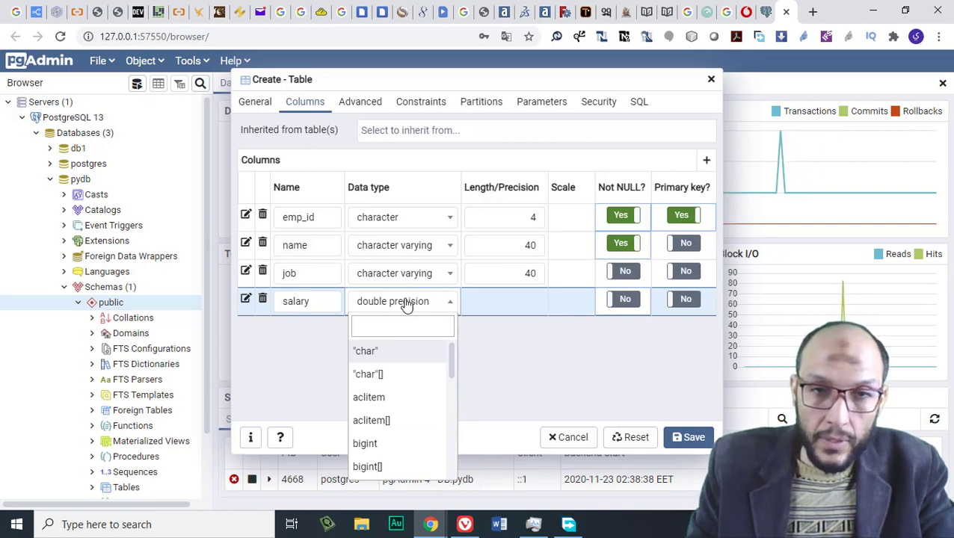
click(467, 337)
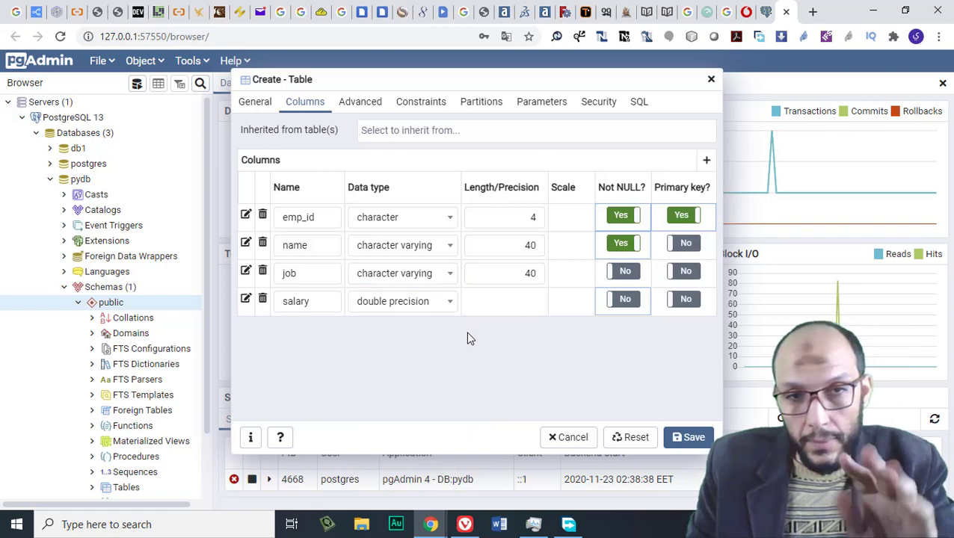
click(382, 306)
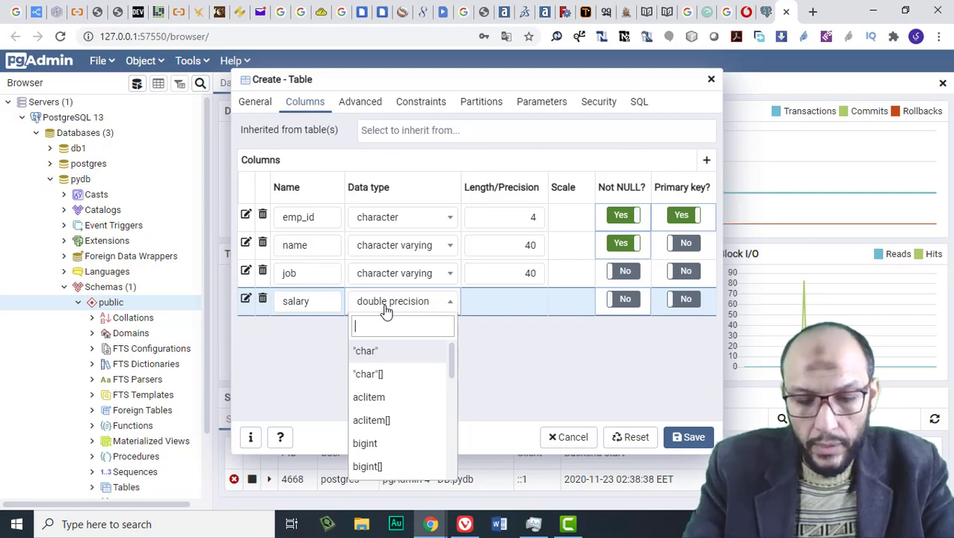
text(real)
key(Return)
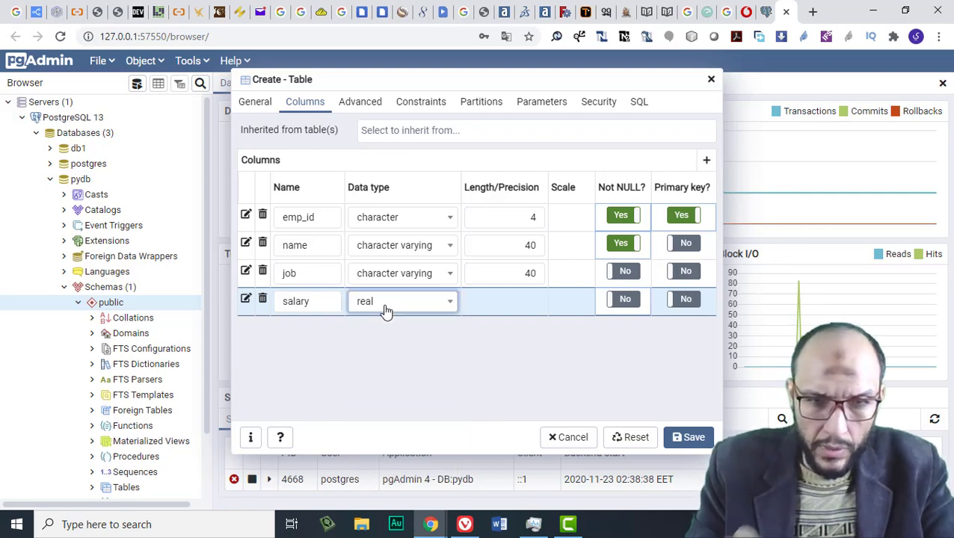
click(522, 304)
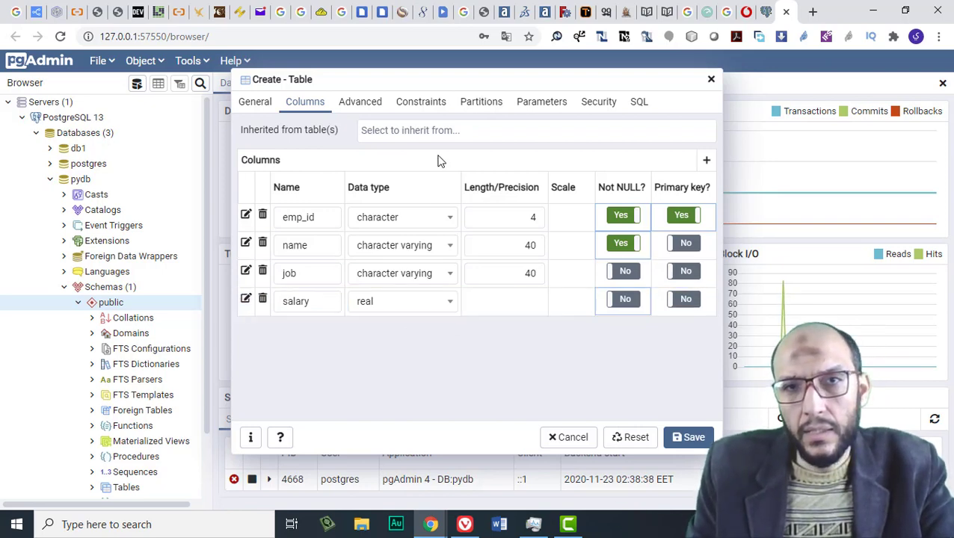
Review the emp_id primary key and generated CREATE TABLE SQL, then save the employee table
click(418, 107)
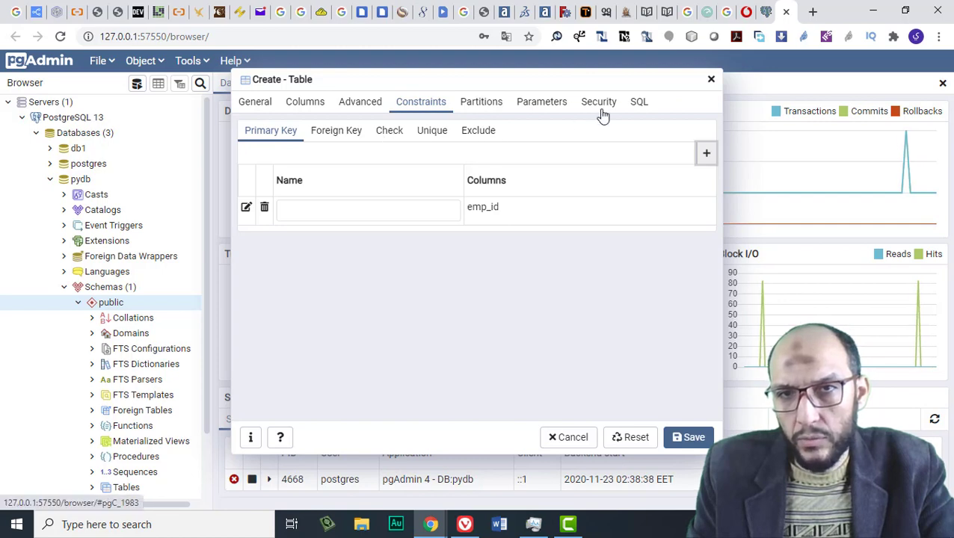
click(639, 101)
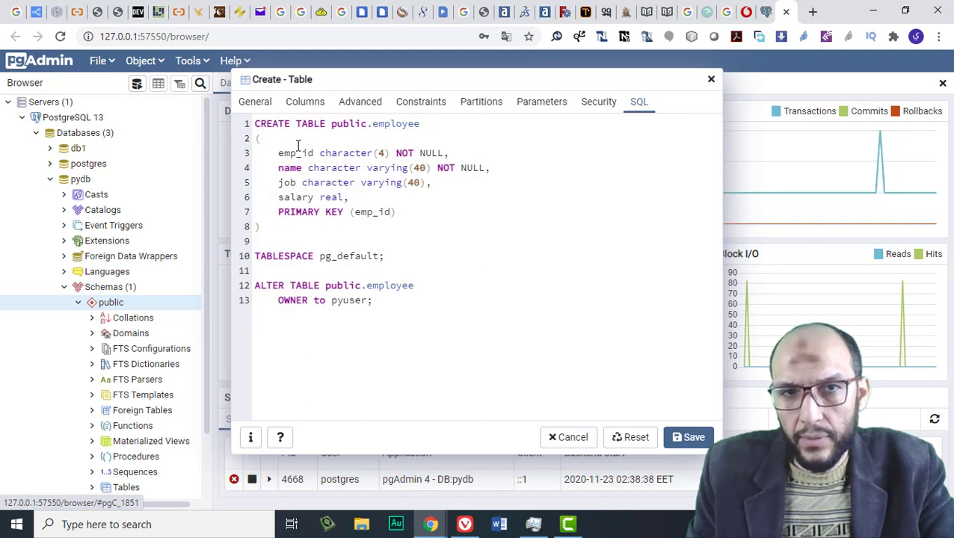
click(379, 152)
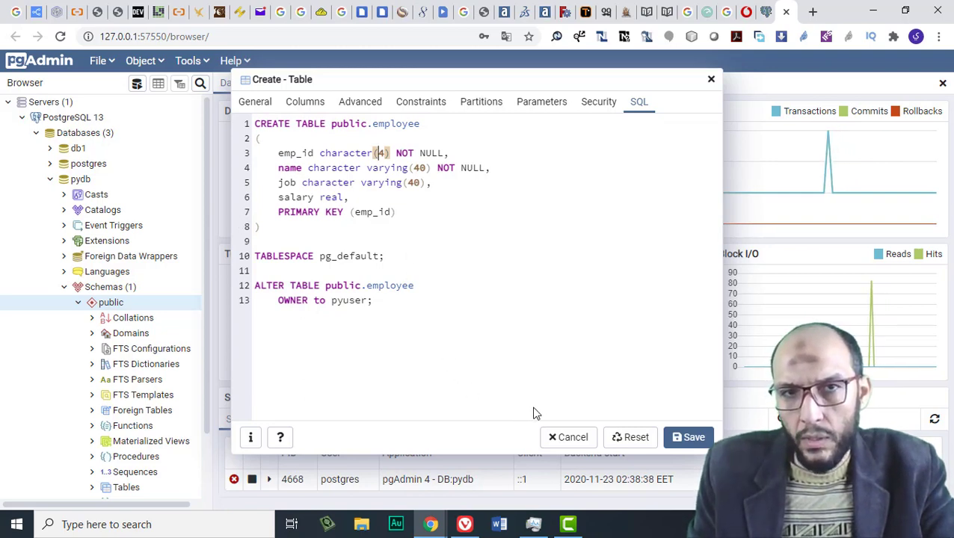
click(681, 440)
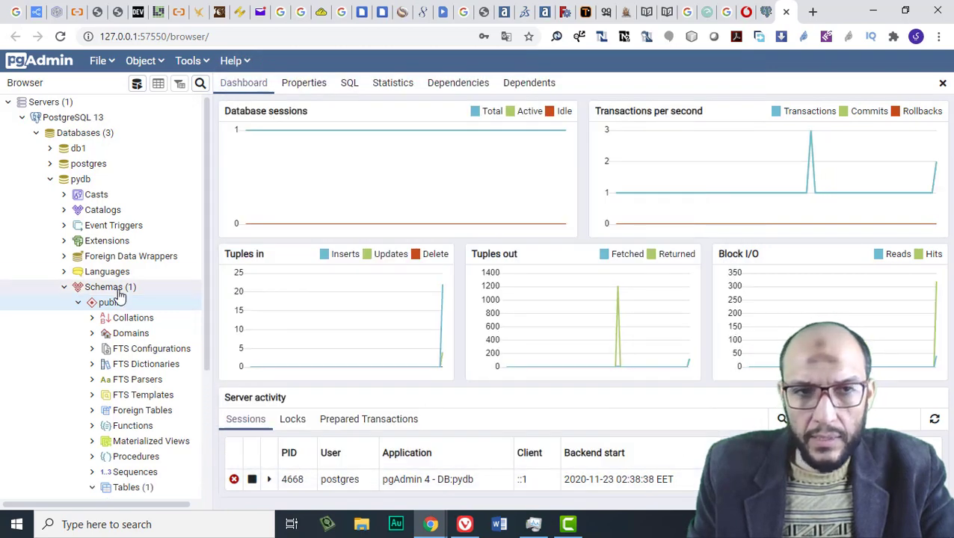
Open the employee table's View/Edit Data > All Rows grid
scroll(130, 295, down, 2)
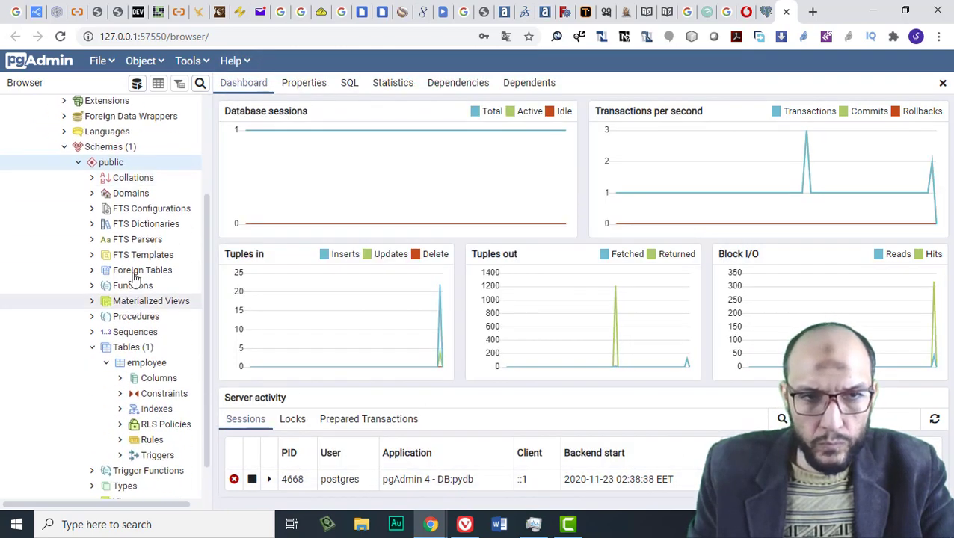
click(150, 363)
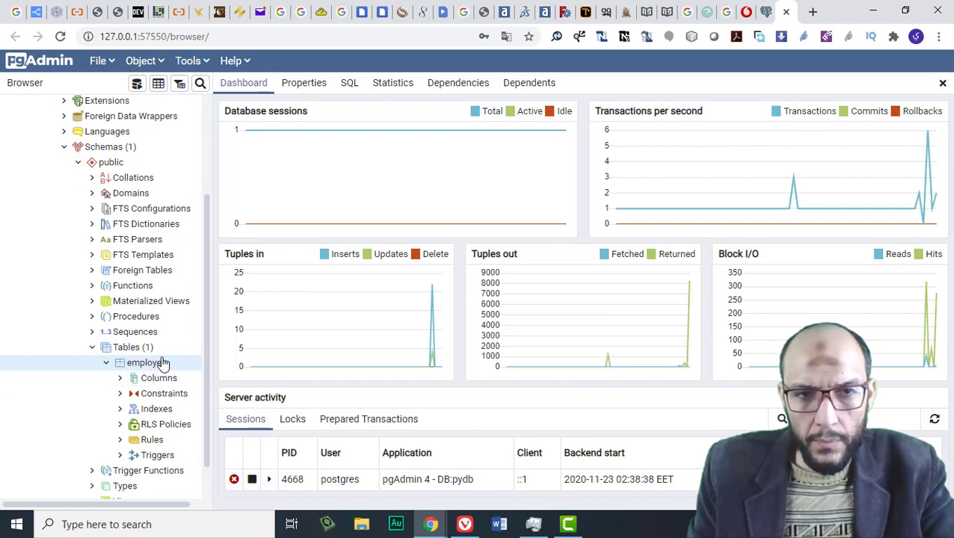
right_click(163, 364)
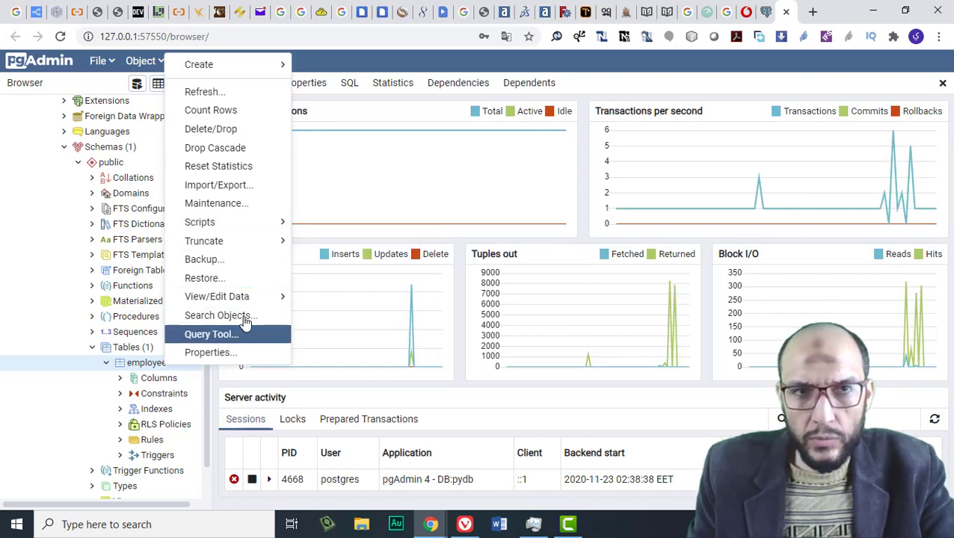
click(239, 114)
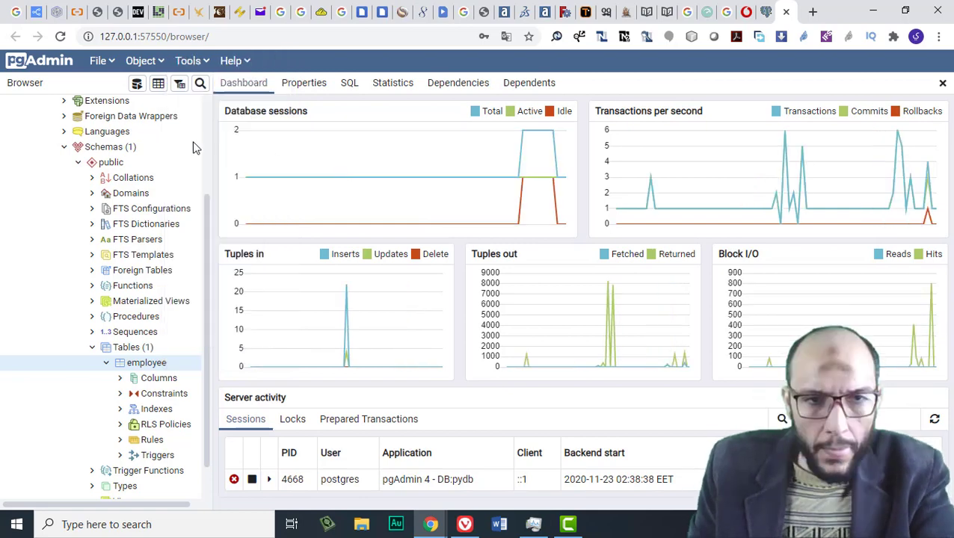
right_click(141, 367)
mouse_move(260, 71)
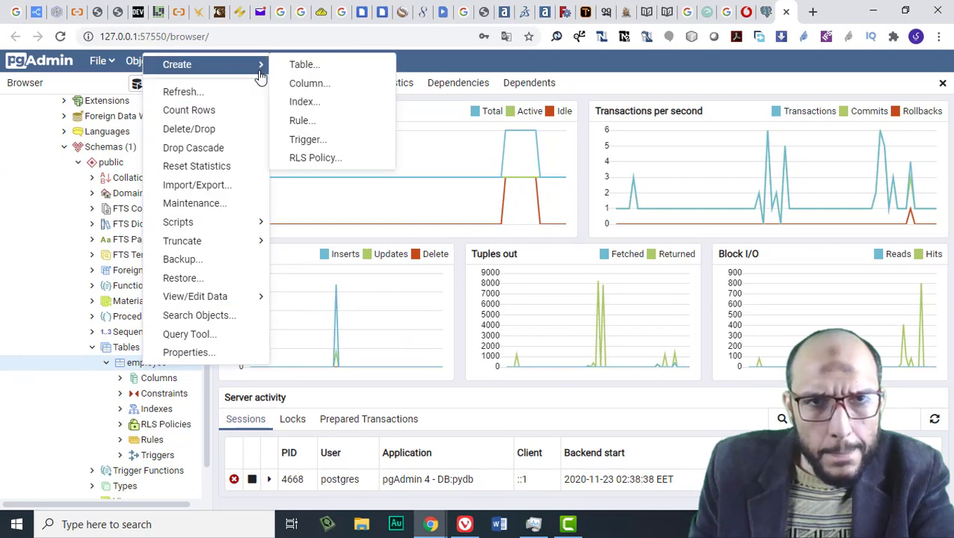
mouse_move(232, 245)
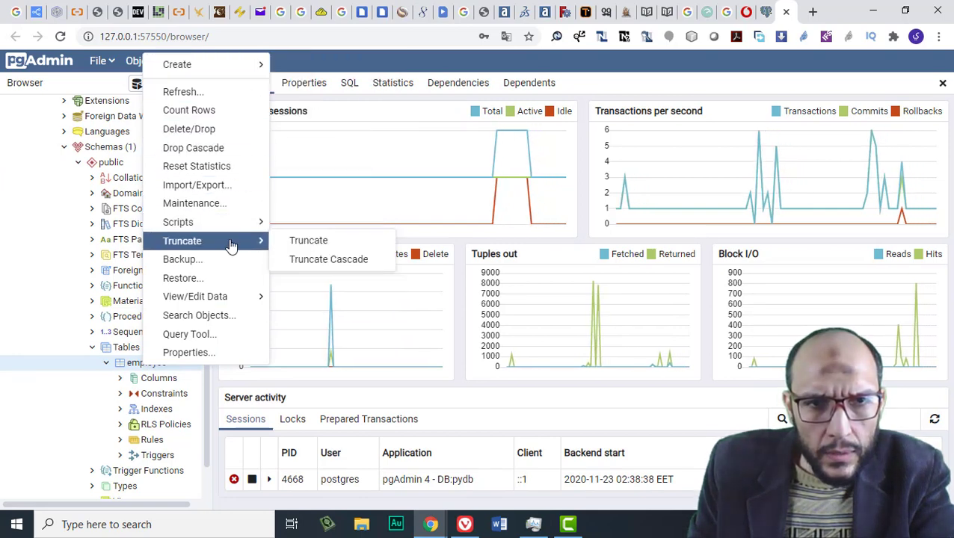
mouse_move(237, 301)
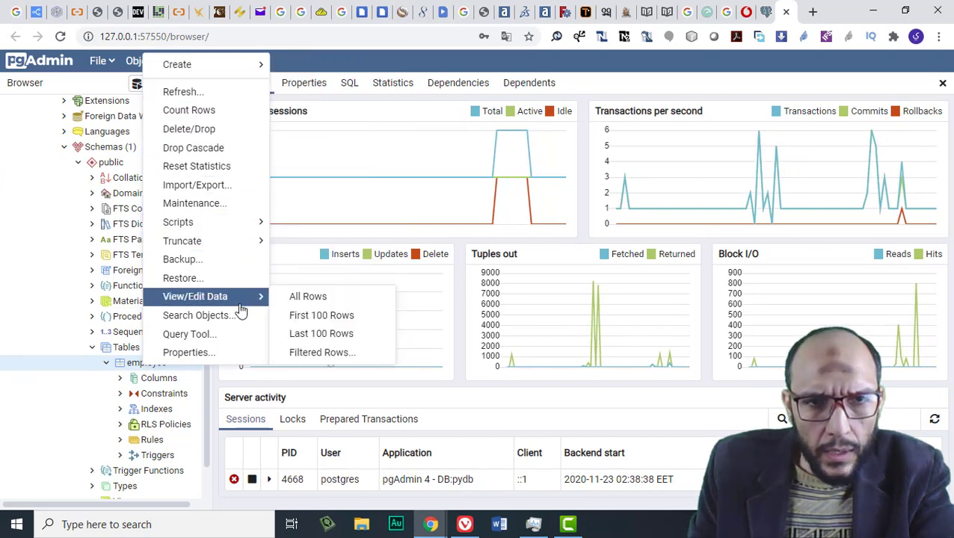
click(288, 301)
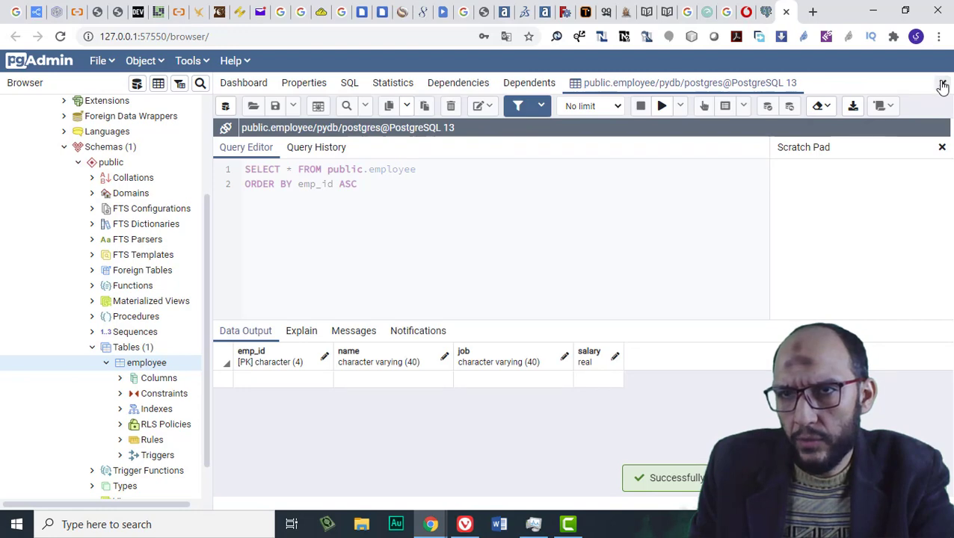
Enter emp_id 1111 in the first row and type the employee's full name in its name cell
click(281, 169)
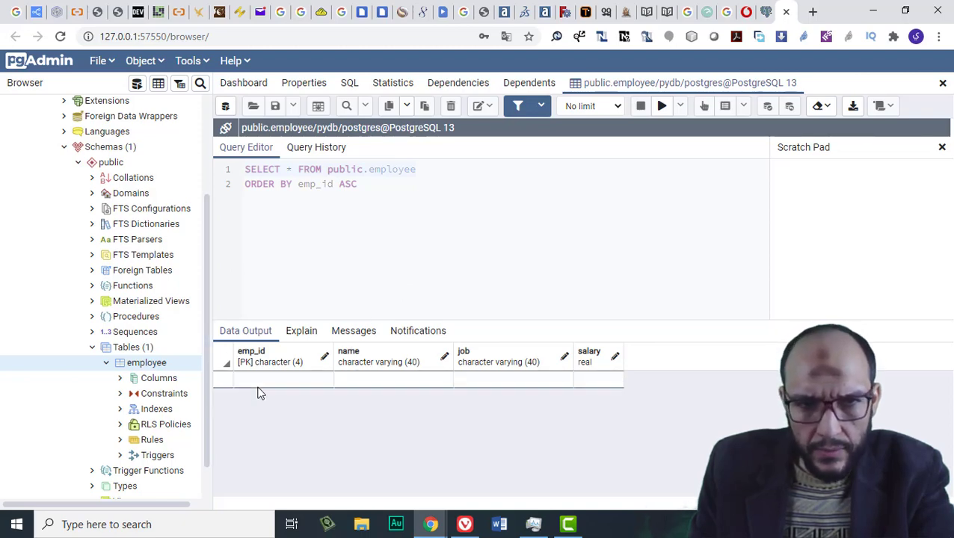
double_click(256, 386)
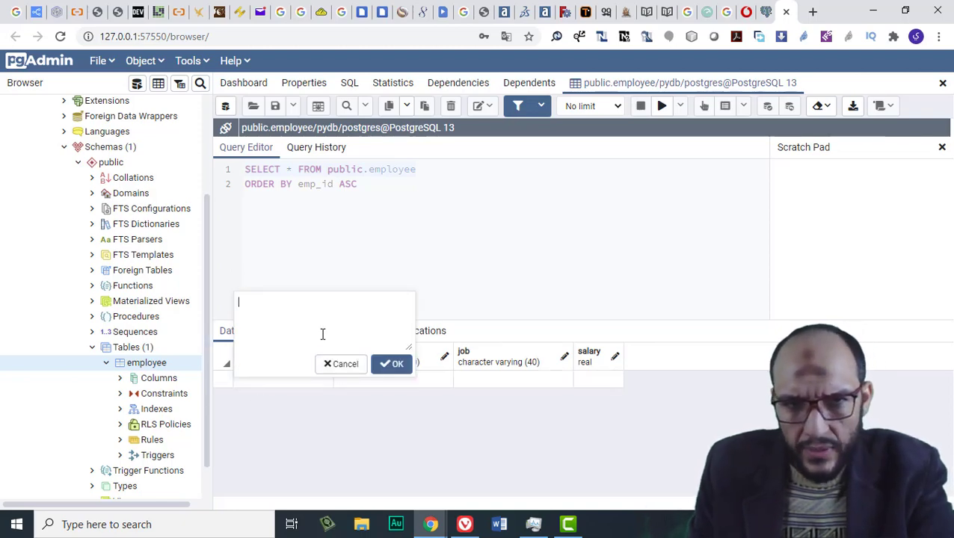
text(1111)
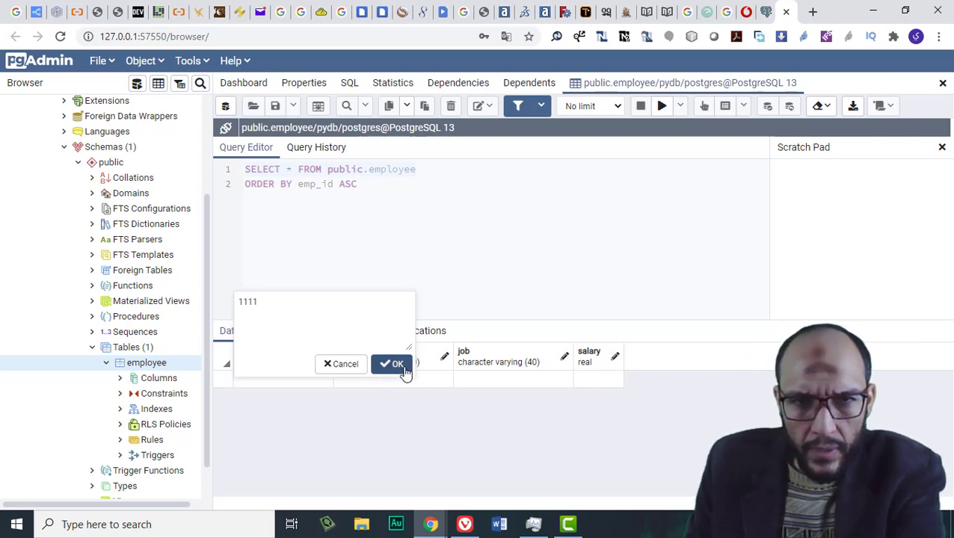
click(397, 366)
click(367, 386)
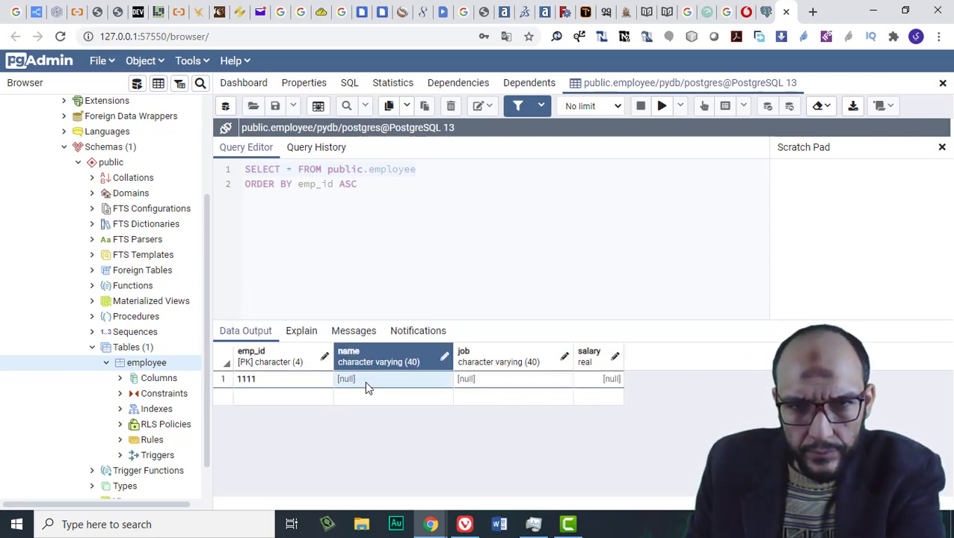
double_click(377, 381)
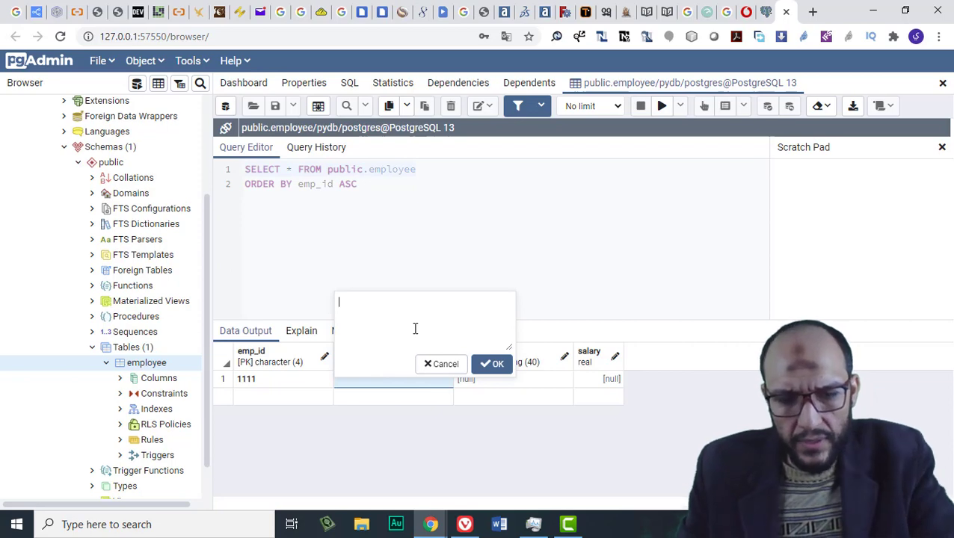
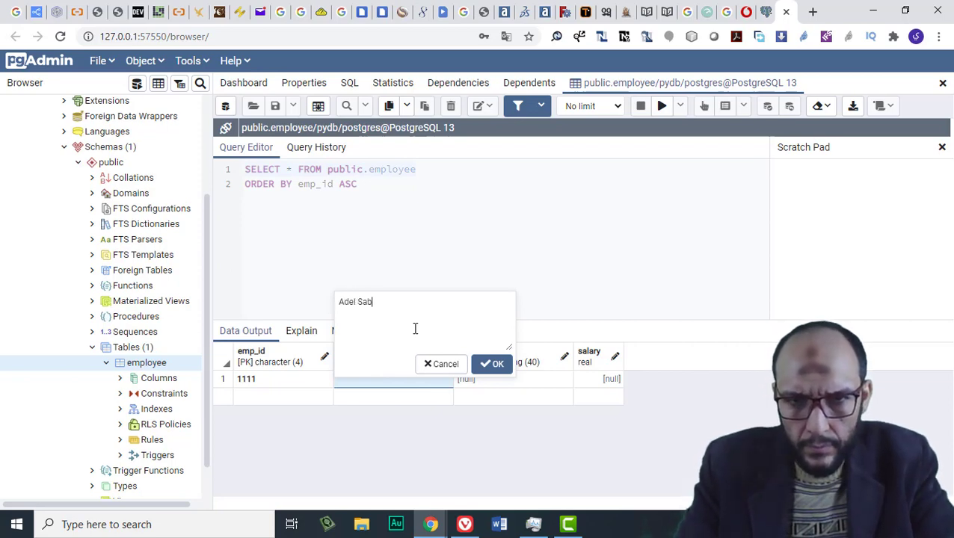